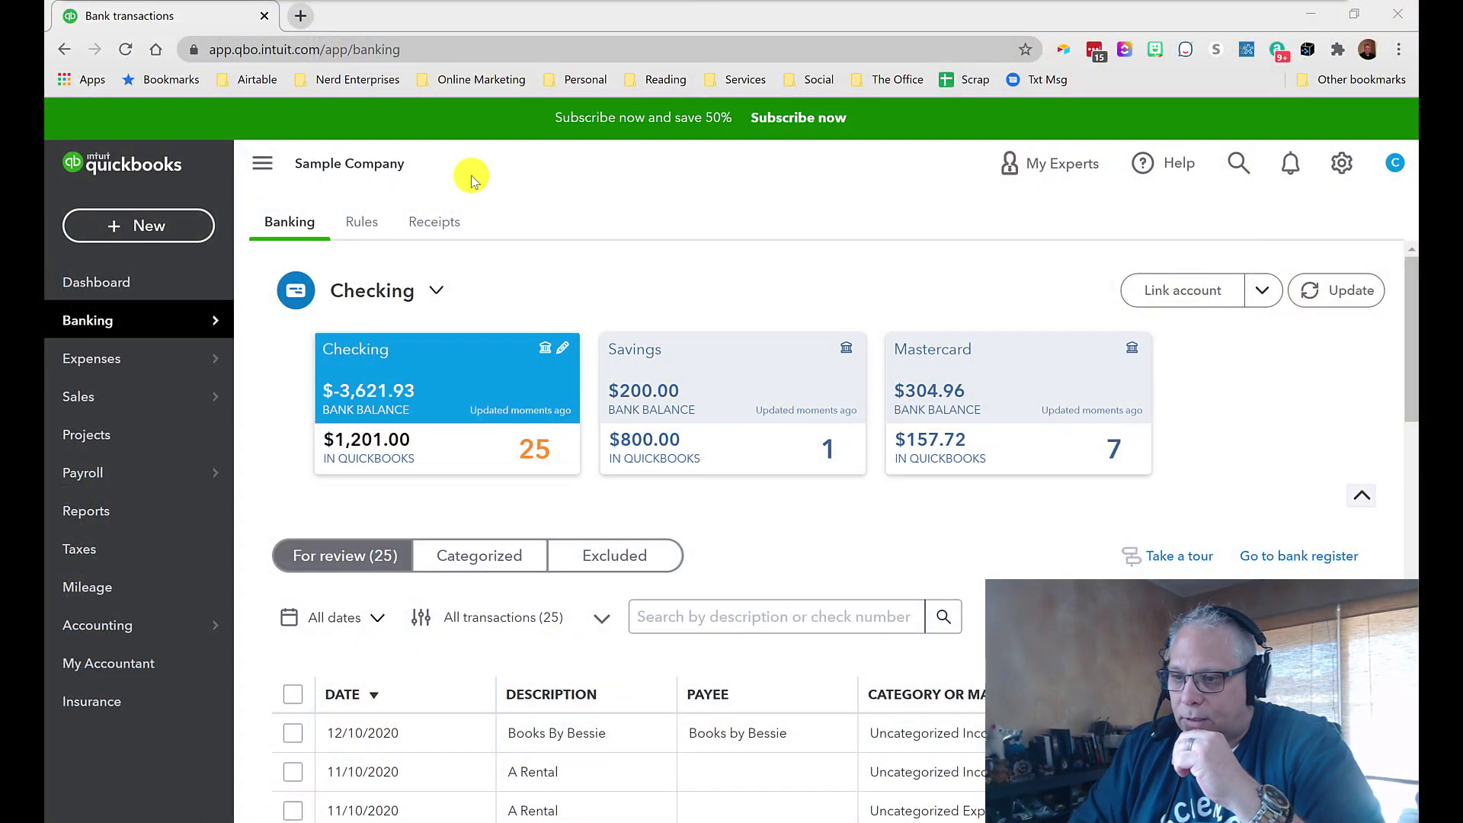
Go from the Dashboard to the Chart of Accounts, showing Checking at 1,201.00 and Savings at 800.00.
click(111, 286)
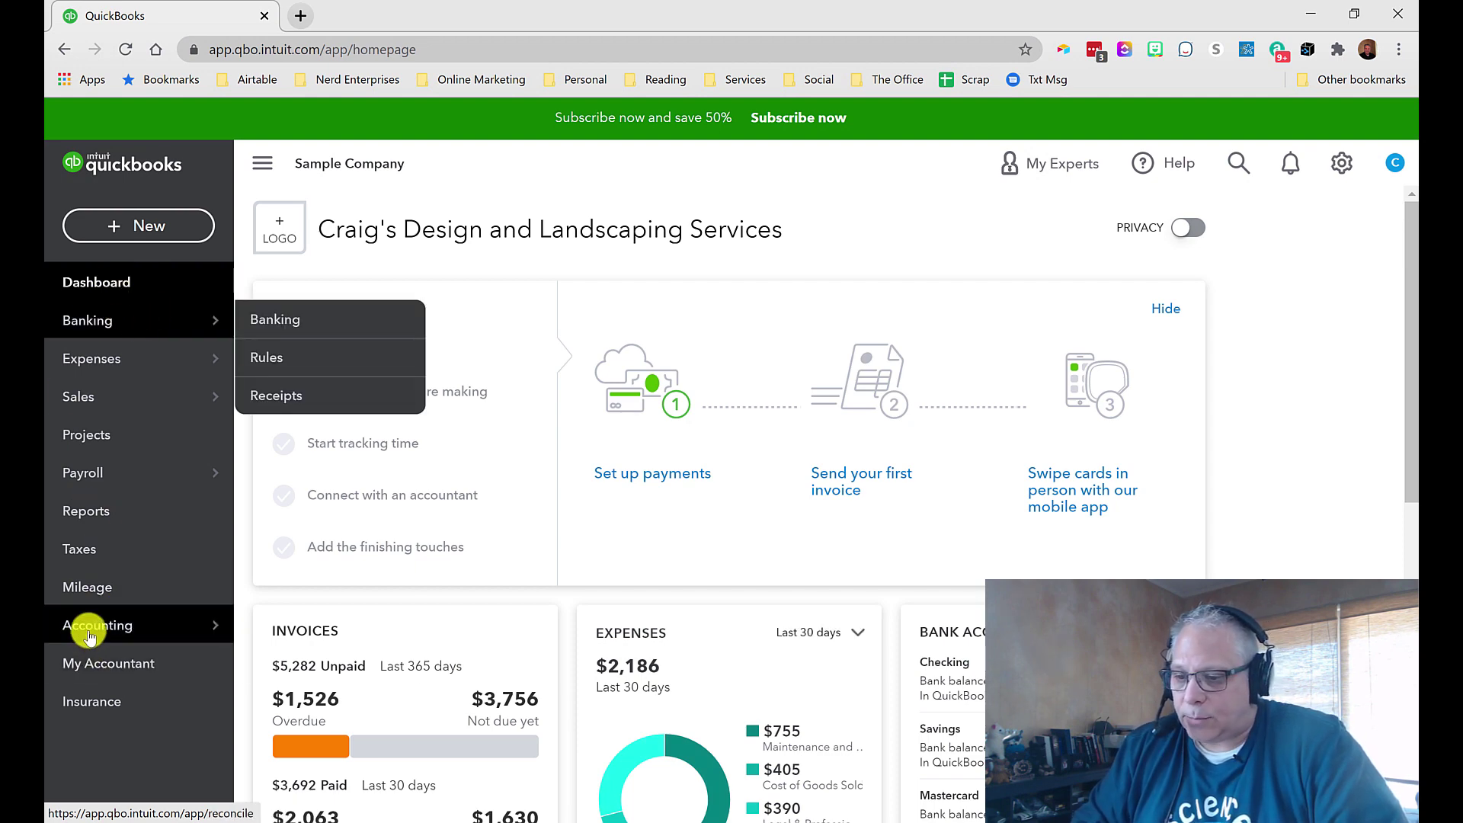
mouse_move(76, 625)
click(299, 633)
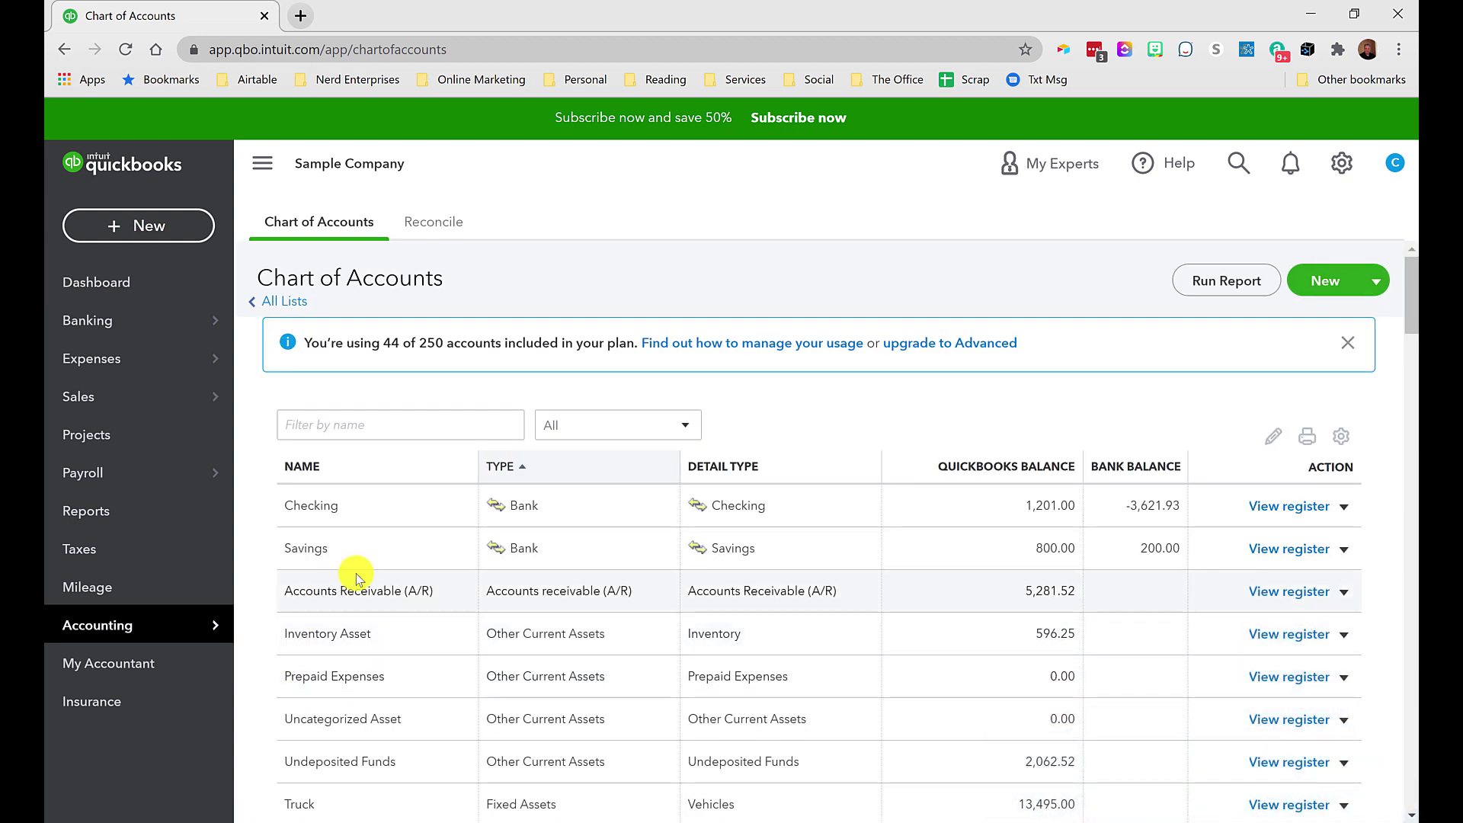
scroll(395, 521, down, 1)
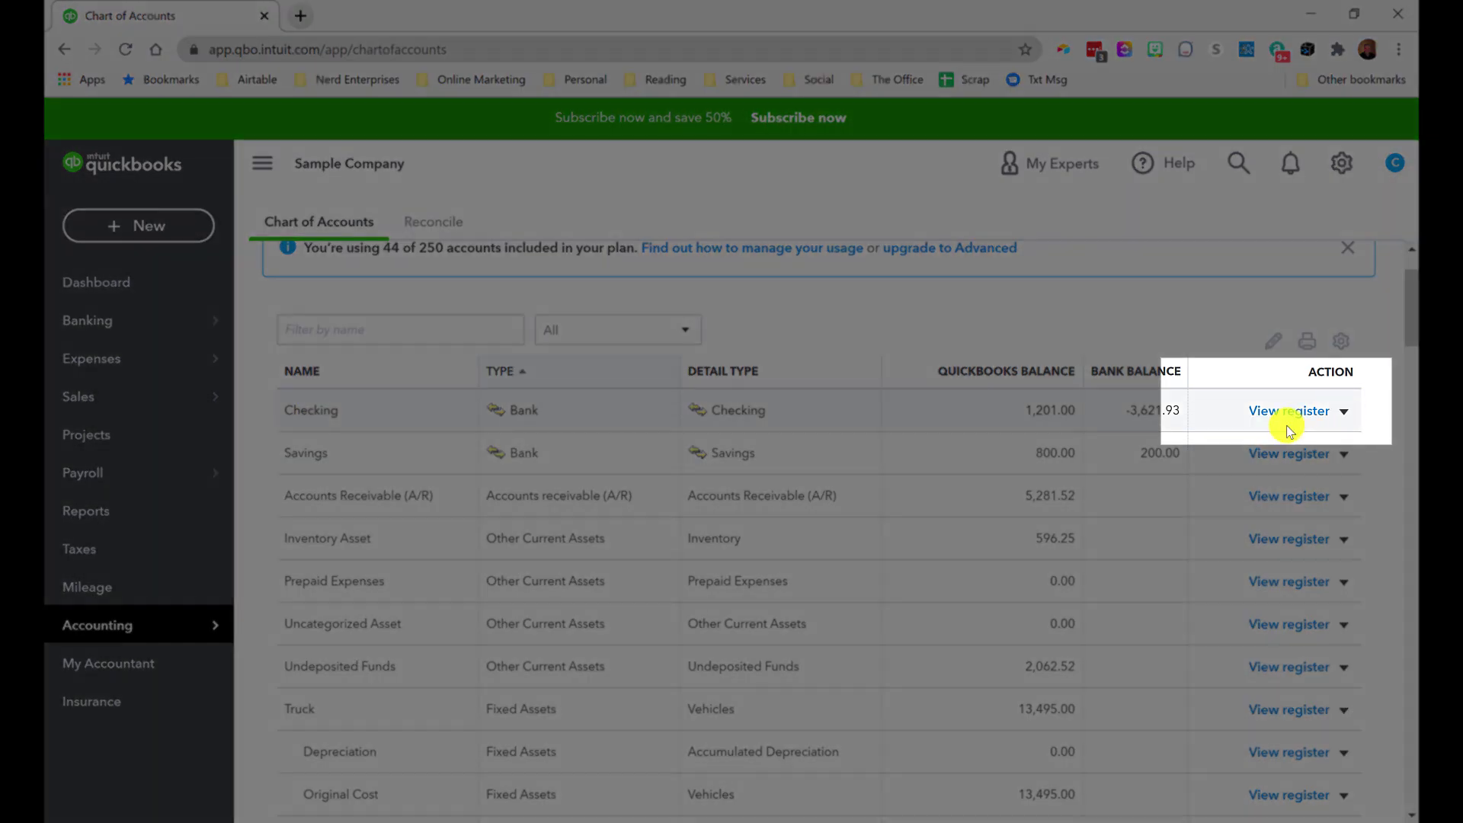
Open the Checking register, dismiss the Register basics tour, and sort transactions by date, oldest first.
click(1288, 416)
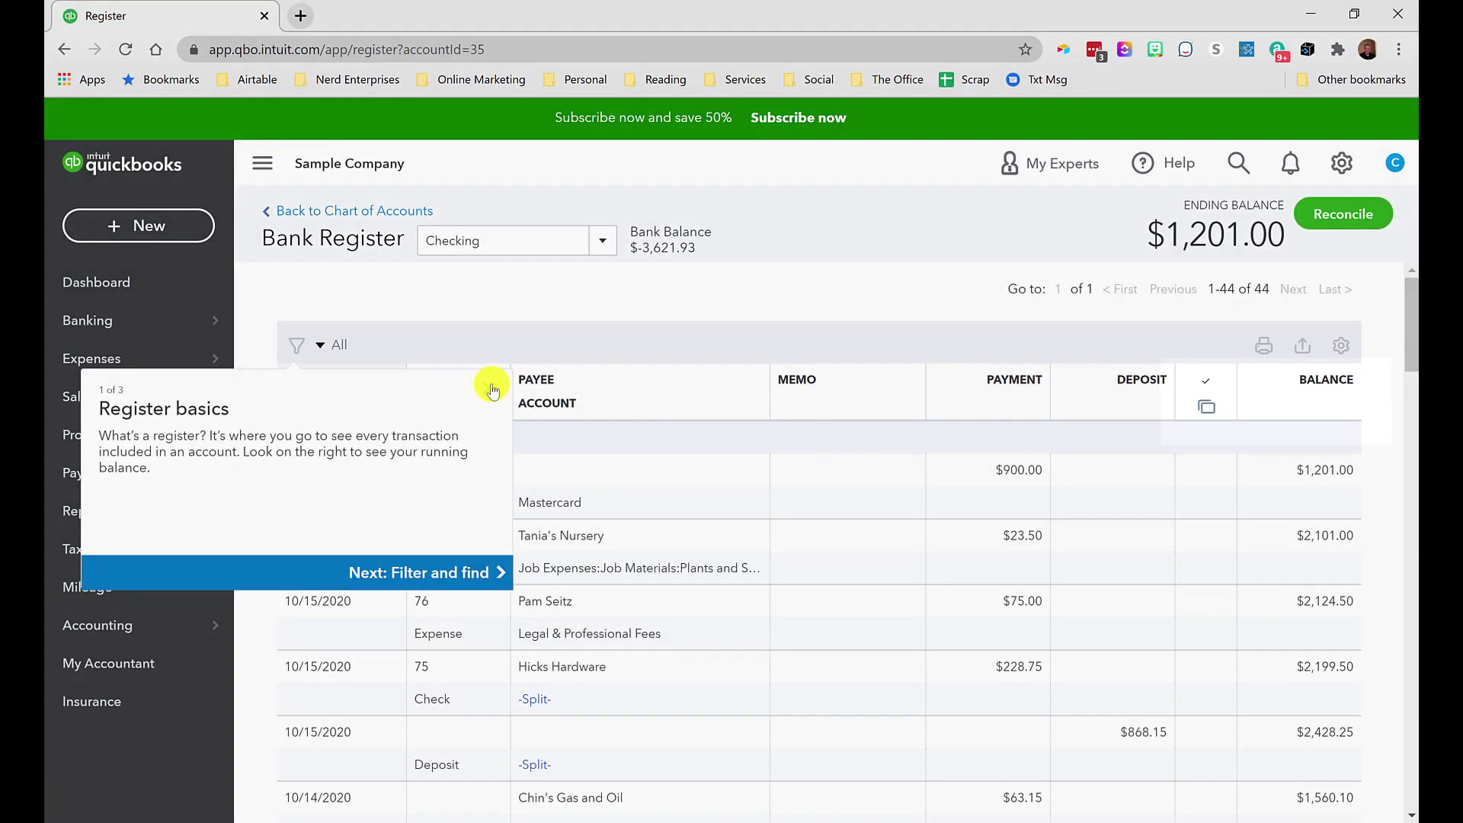
click(491, 390)
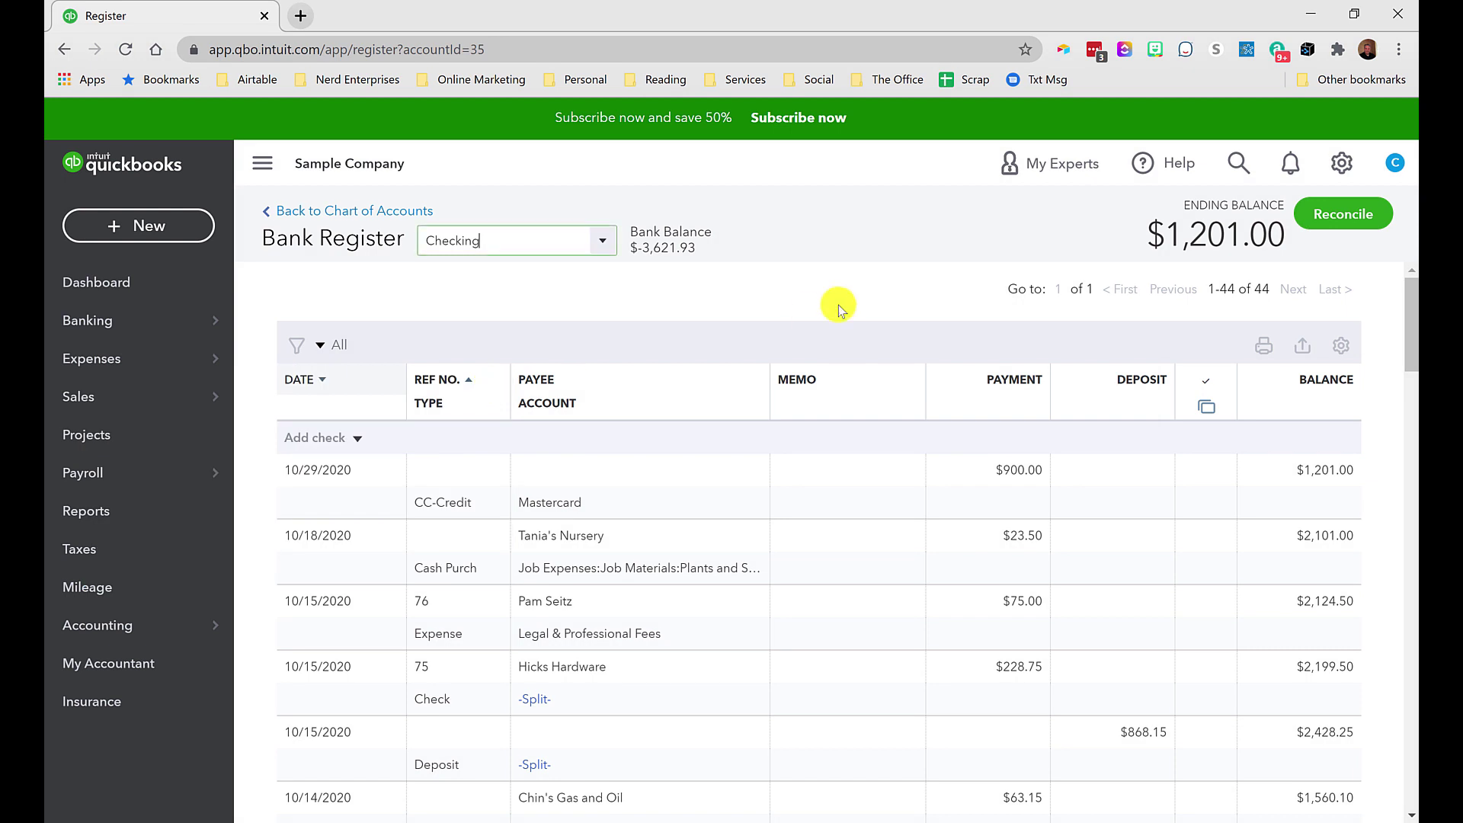
click(307, 383)
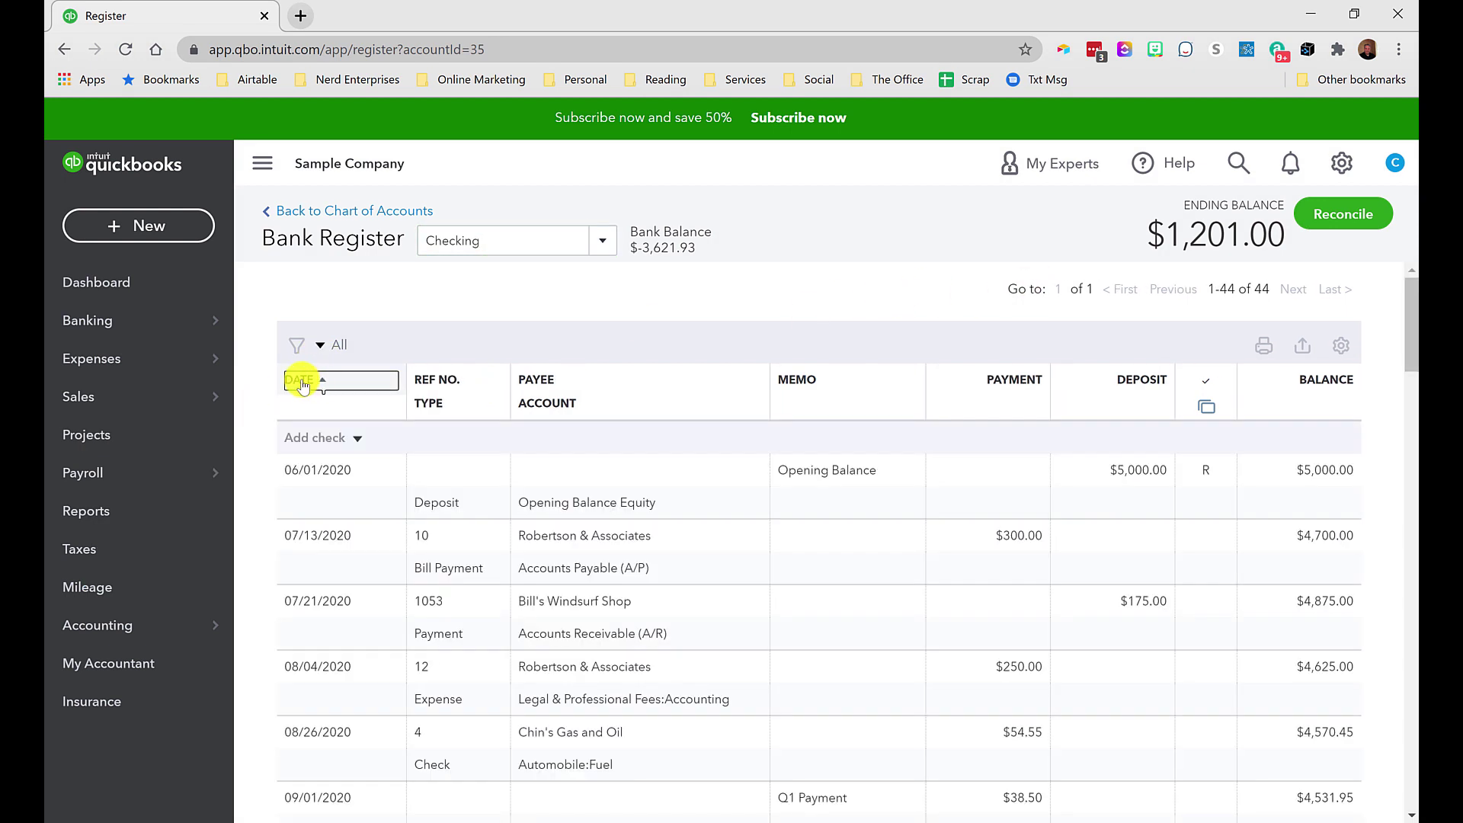
click(303, 384)
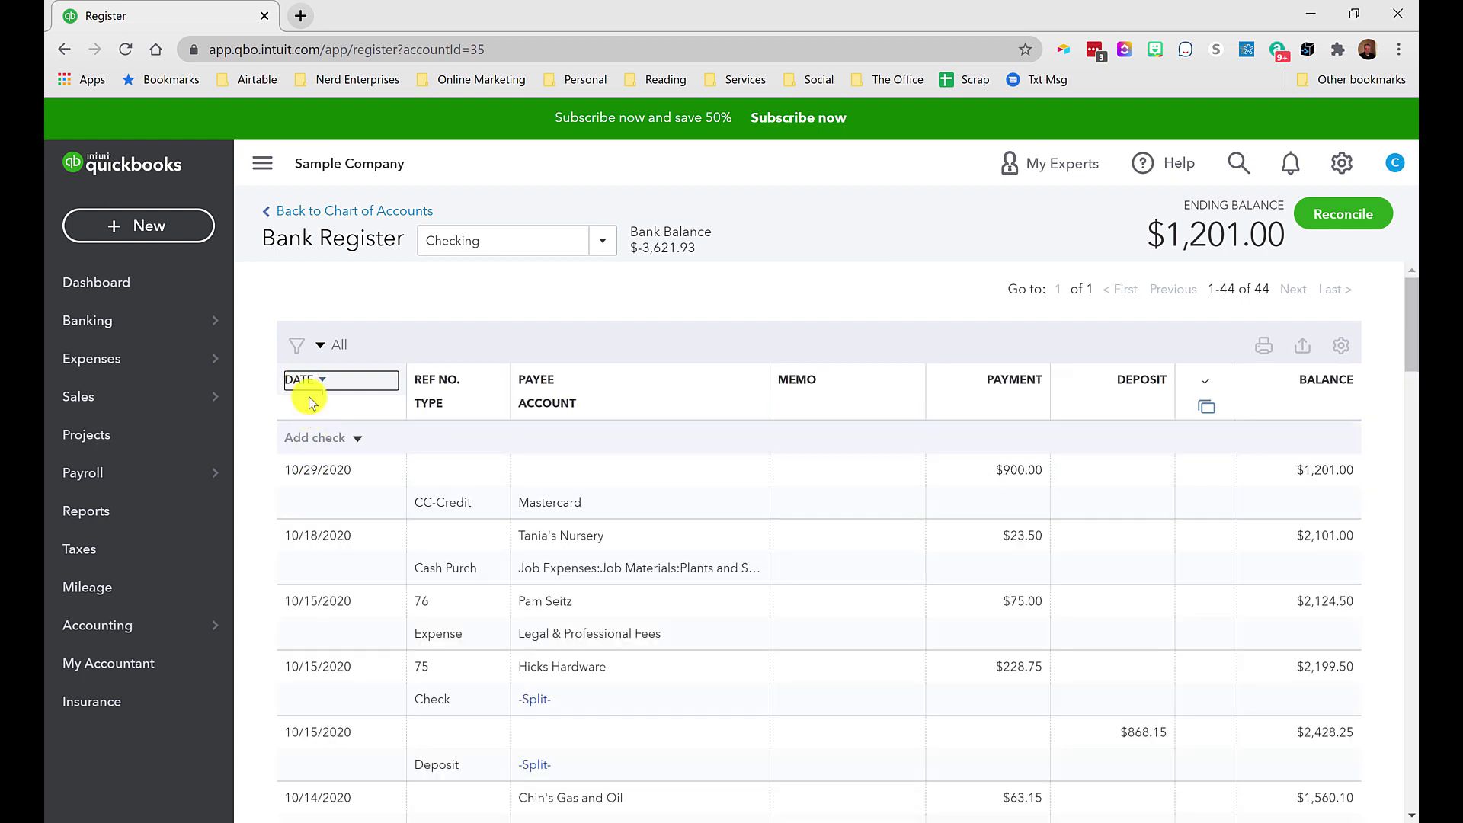
click(308, 383)
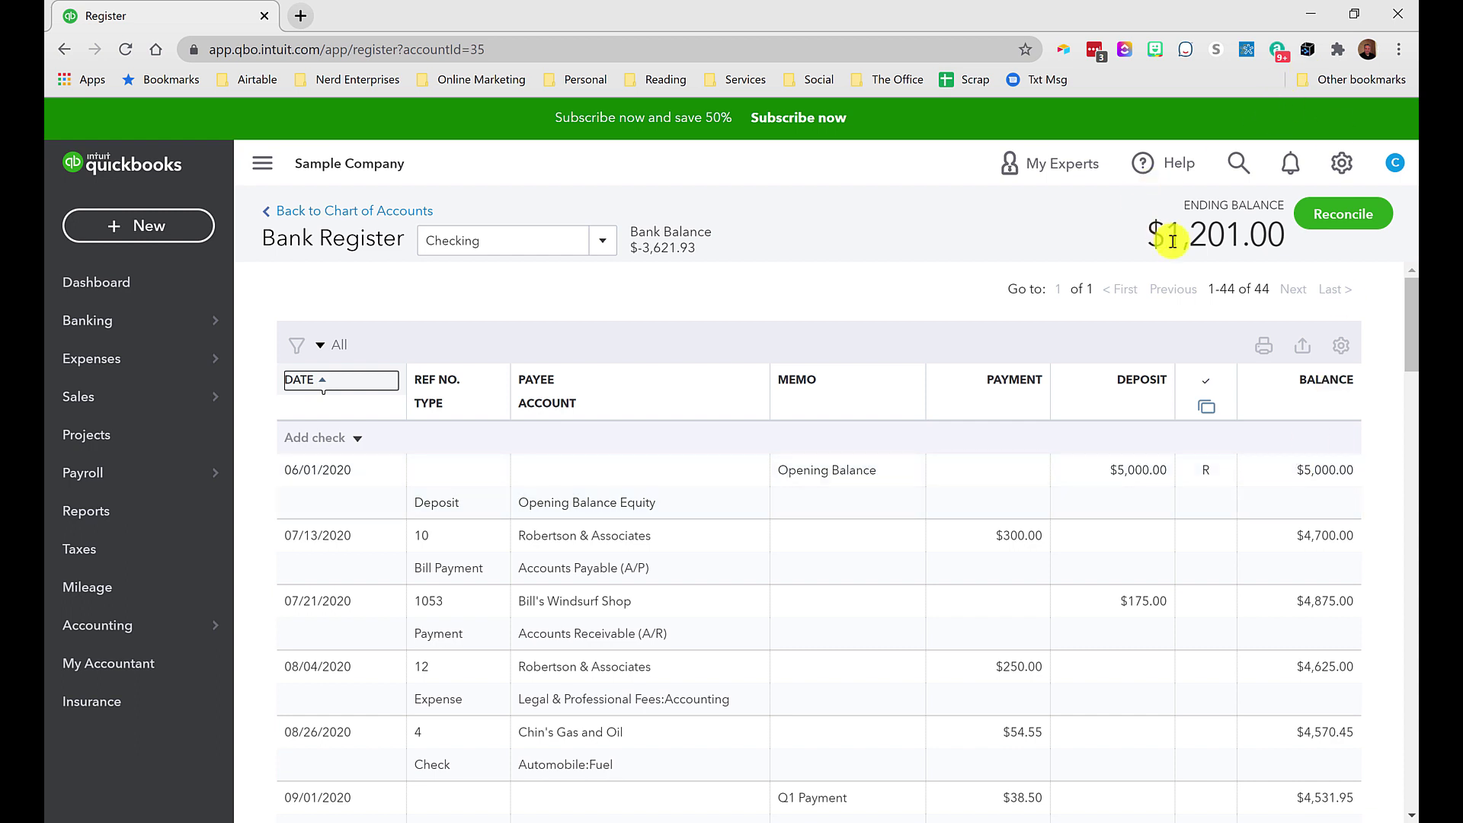
drag(1166, 241, 1214, 236)
click(1214, 236)
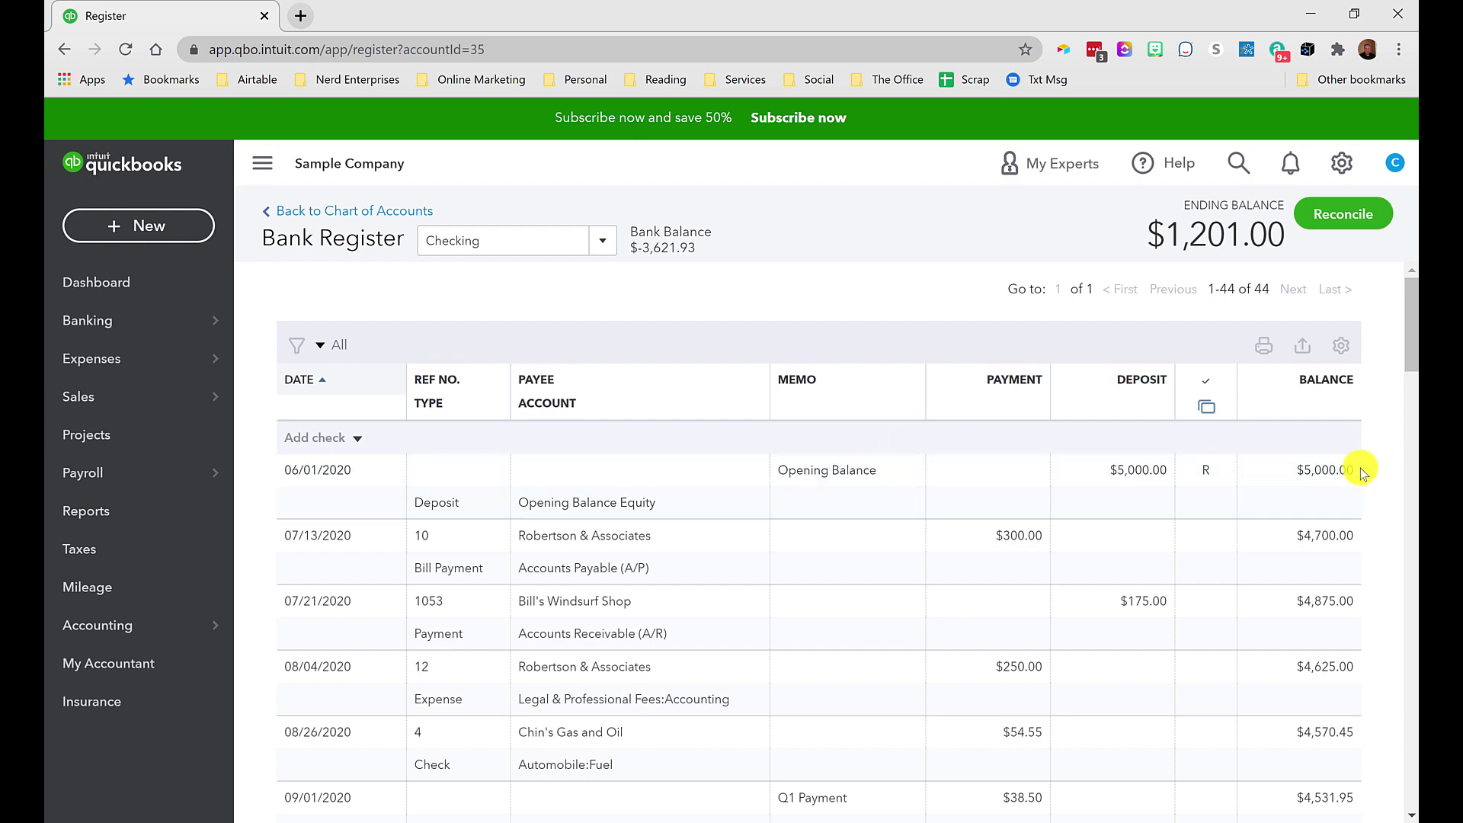
scroll(1296, 532, down, 20)
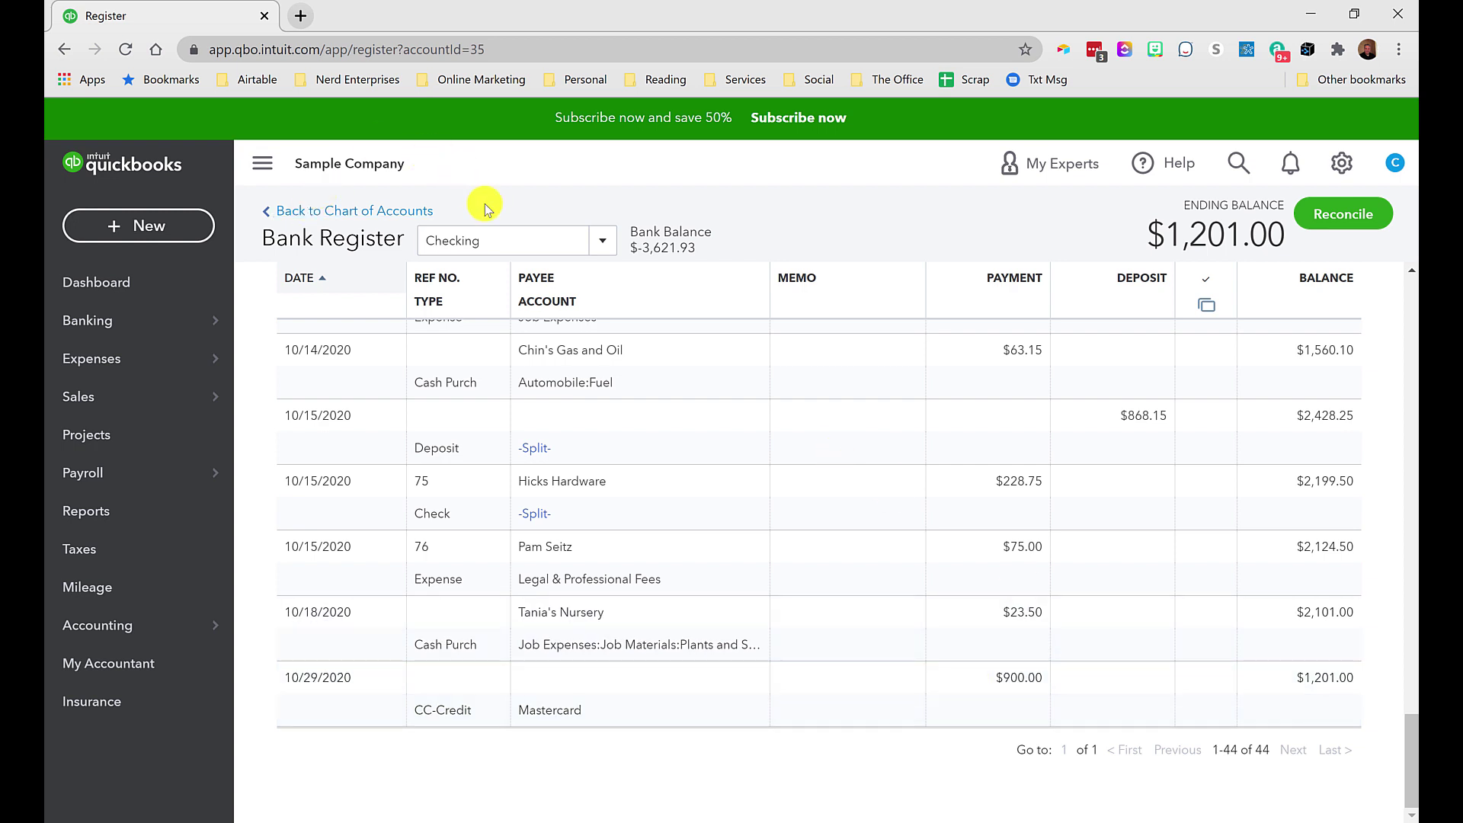
click(599, 249)
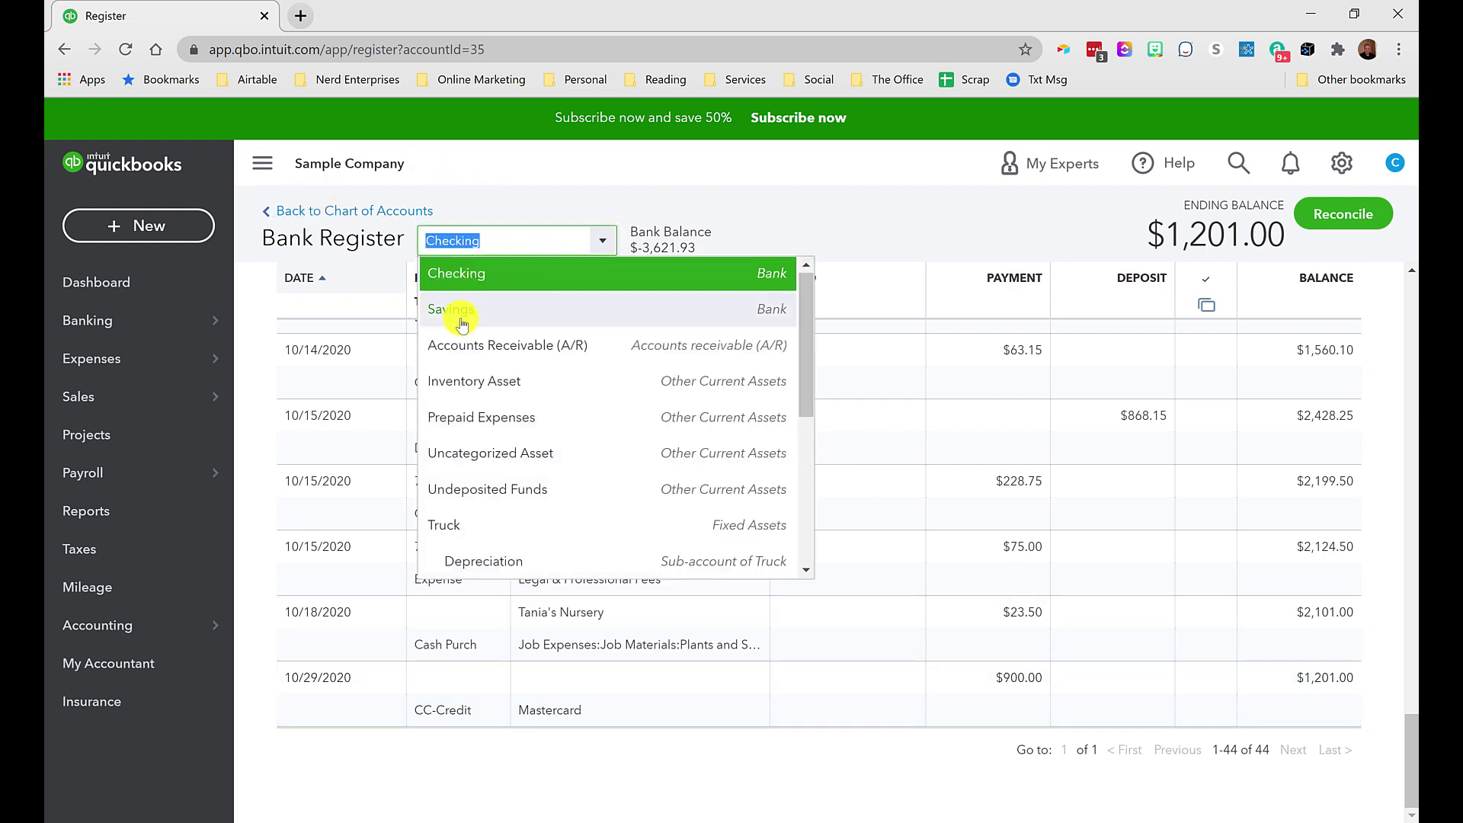
click(462, 325)
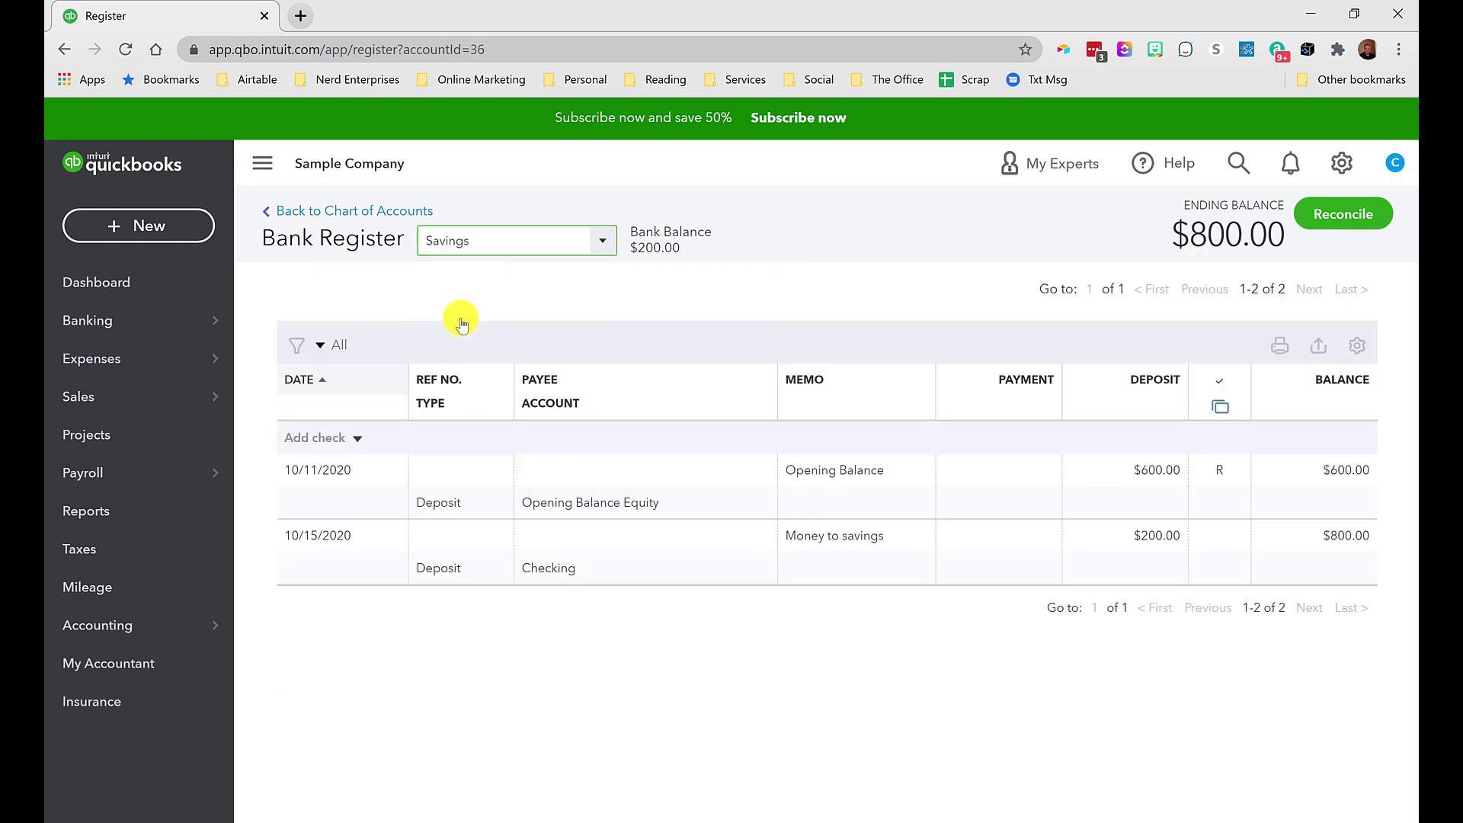
click(609, 247)
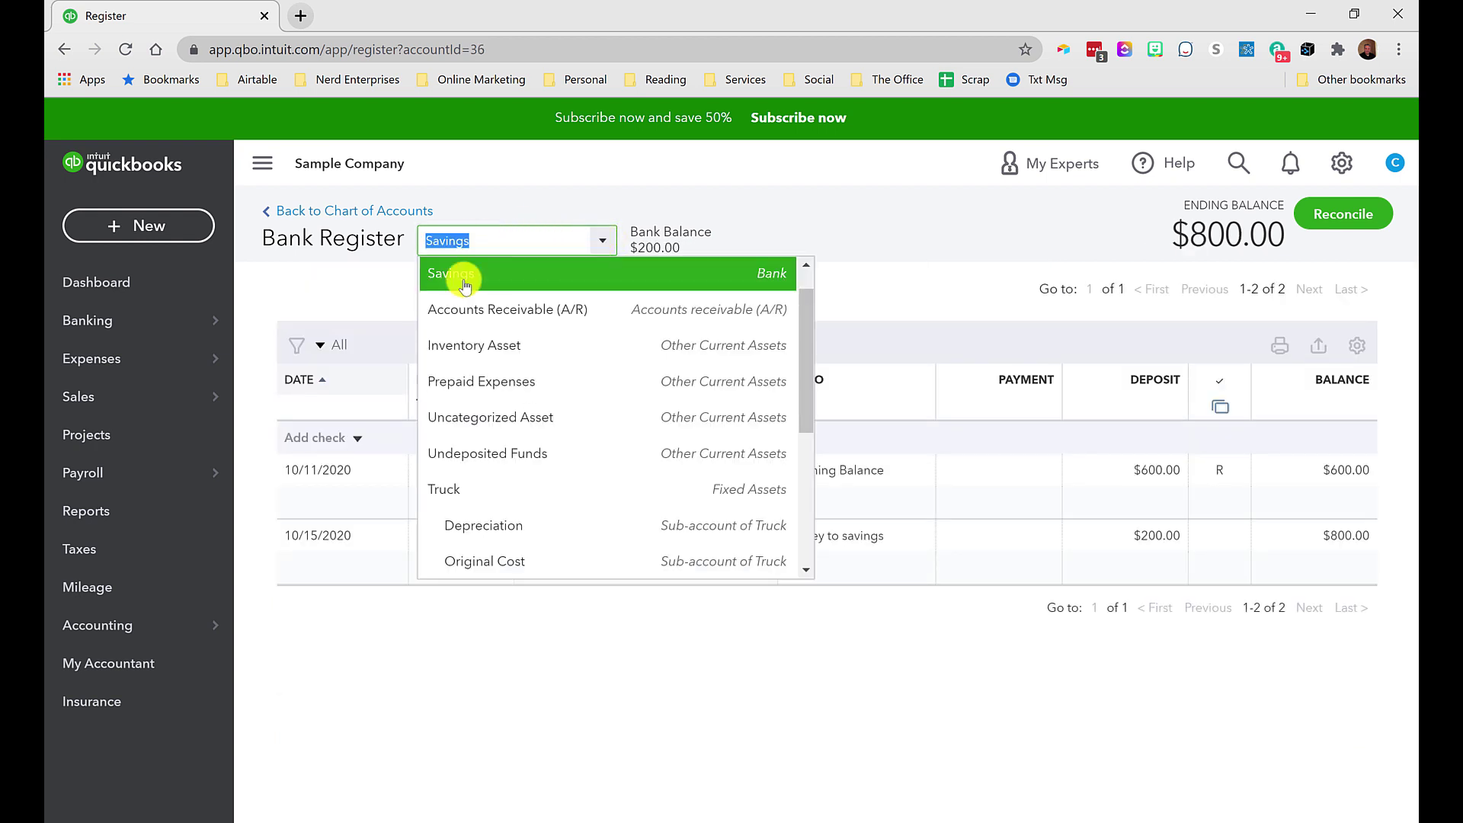
scroll(463, 282, up, 1)
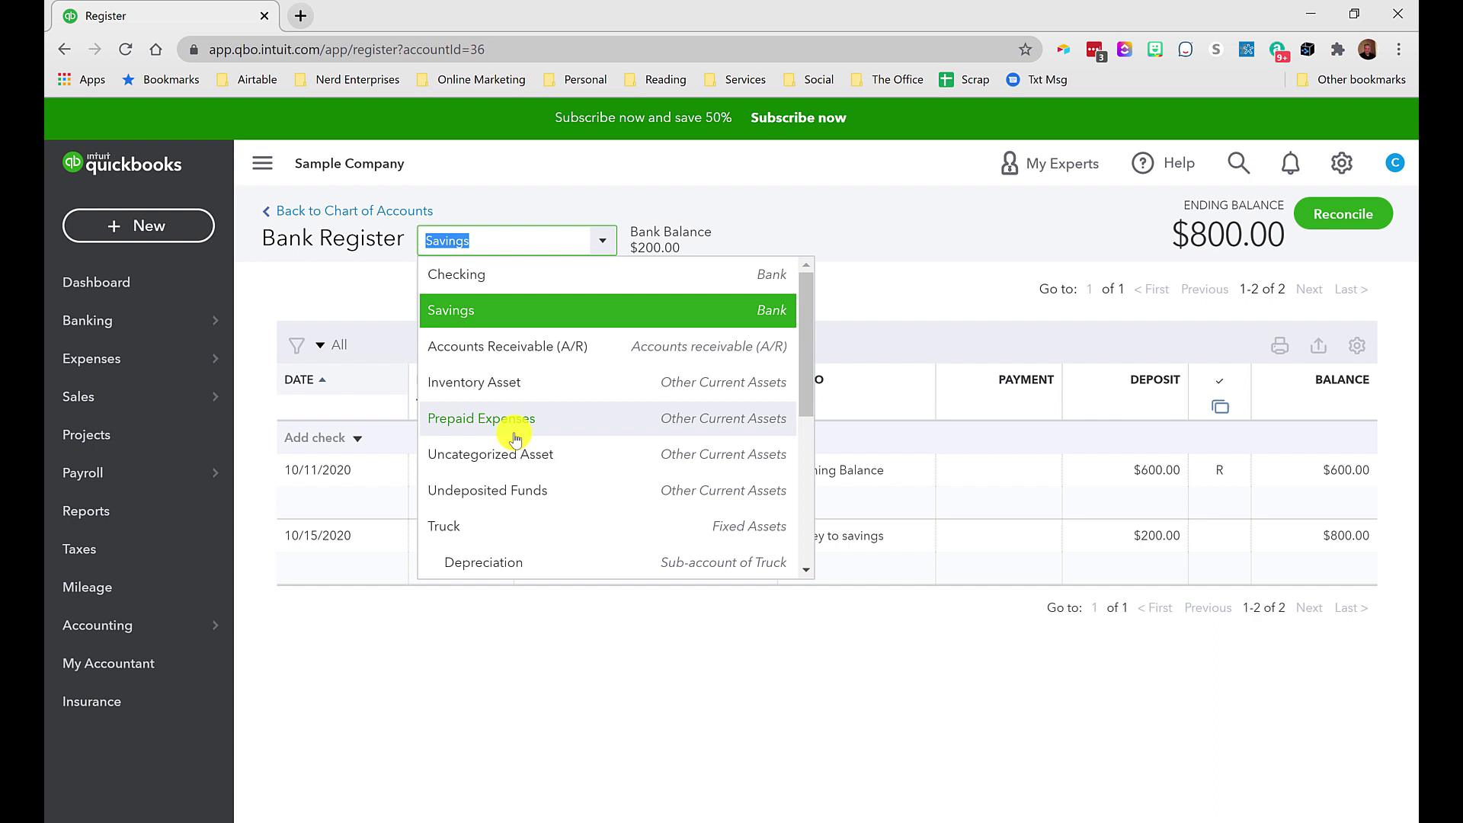
scroll(487, 412, down, 3)
click(480, 393)
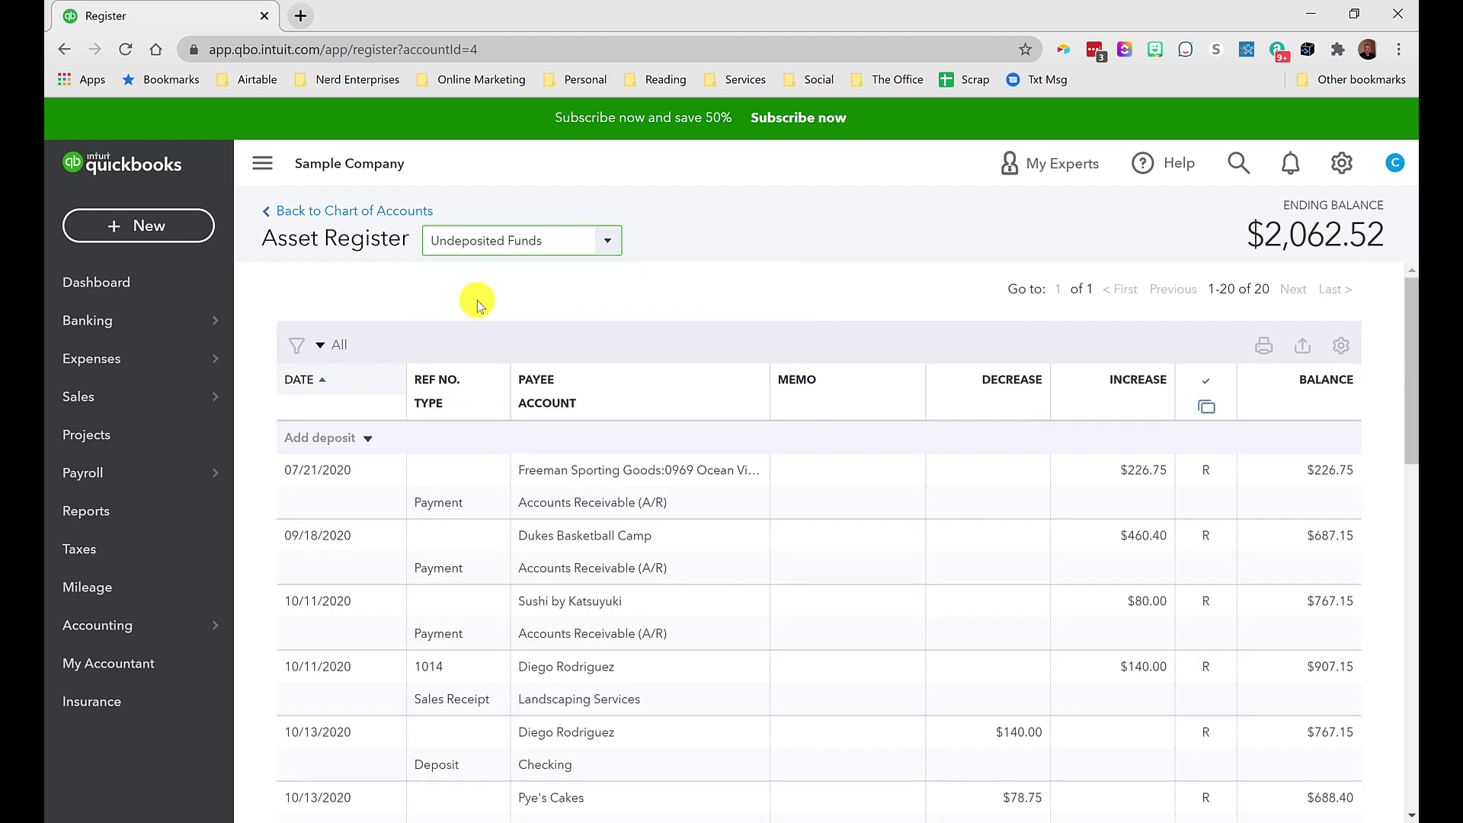
click(609, 244)
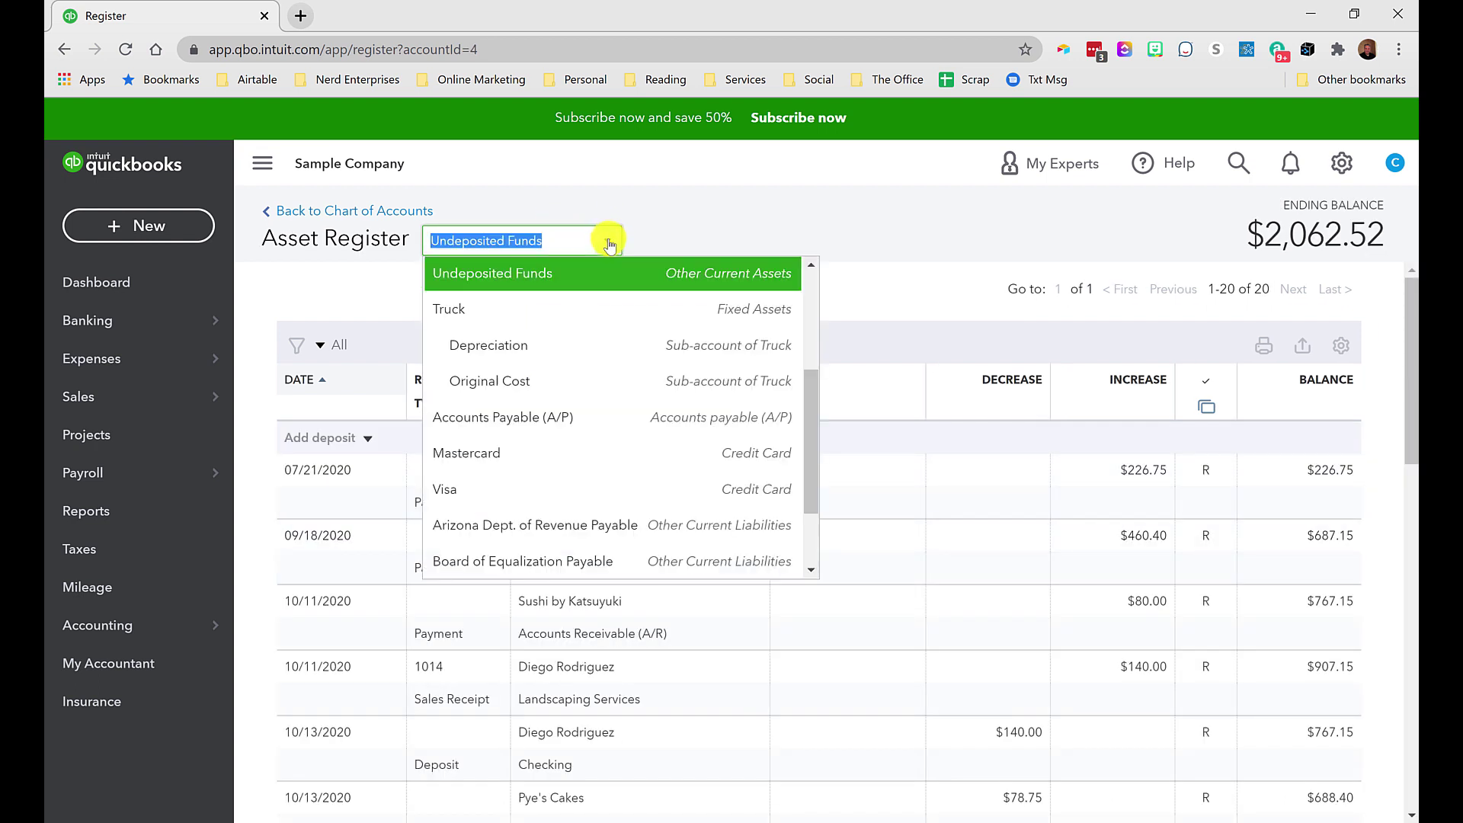
scroll(503, 381, up, 3)
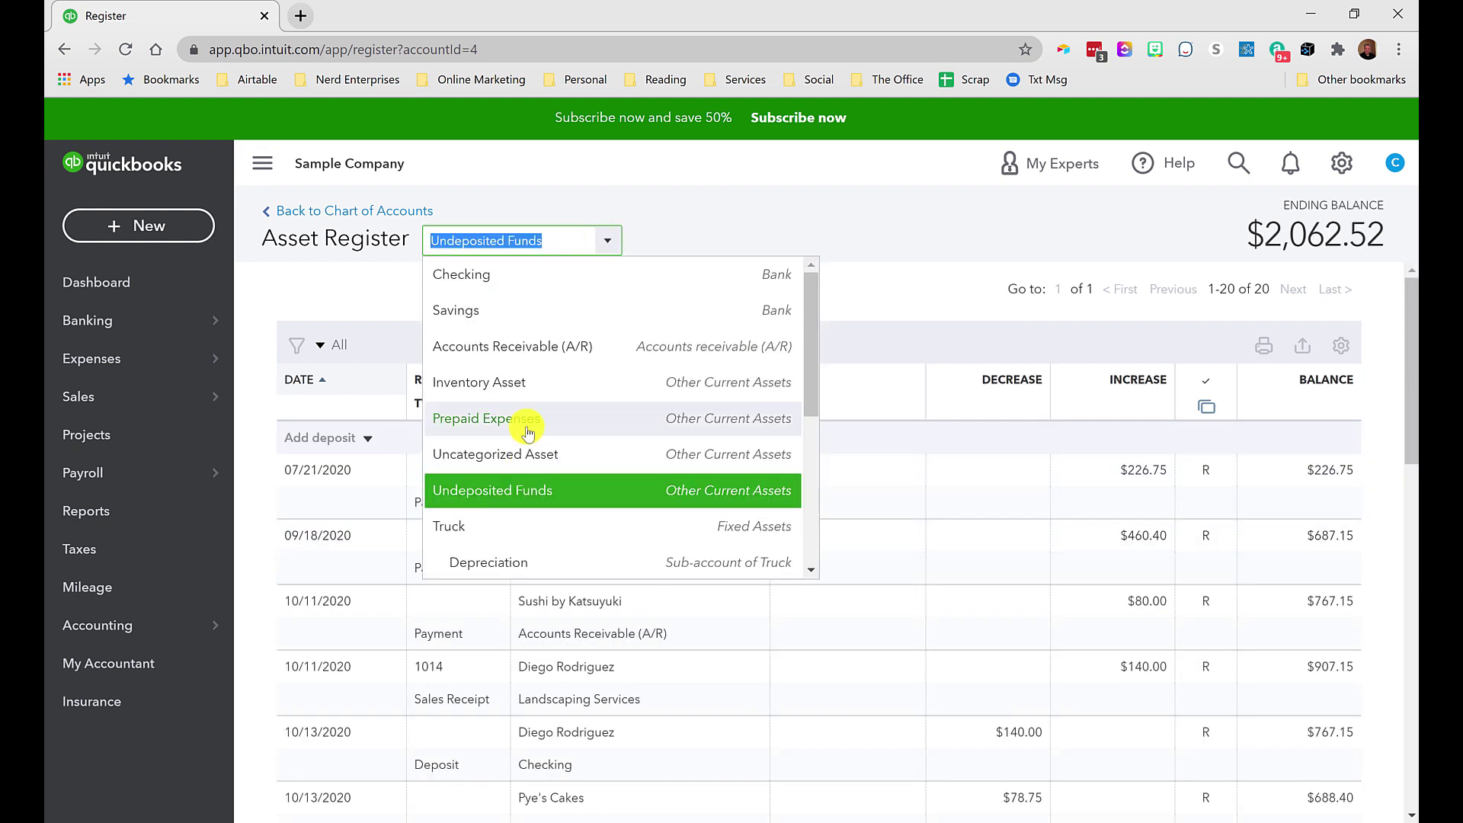
click(467, 281)
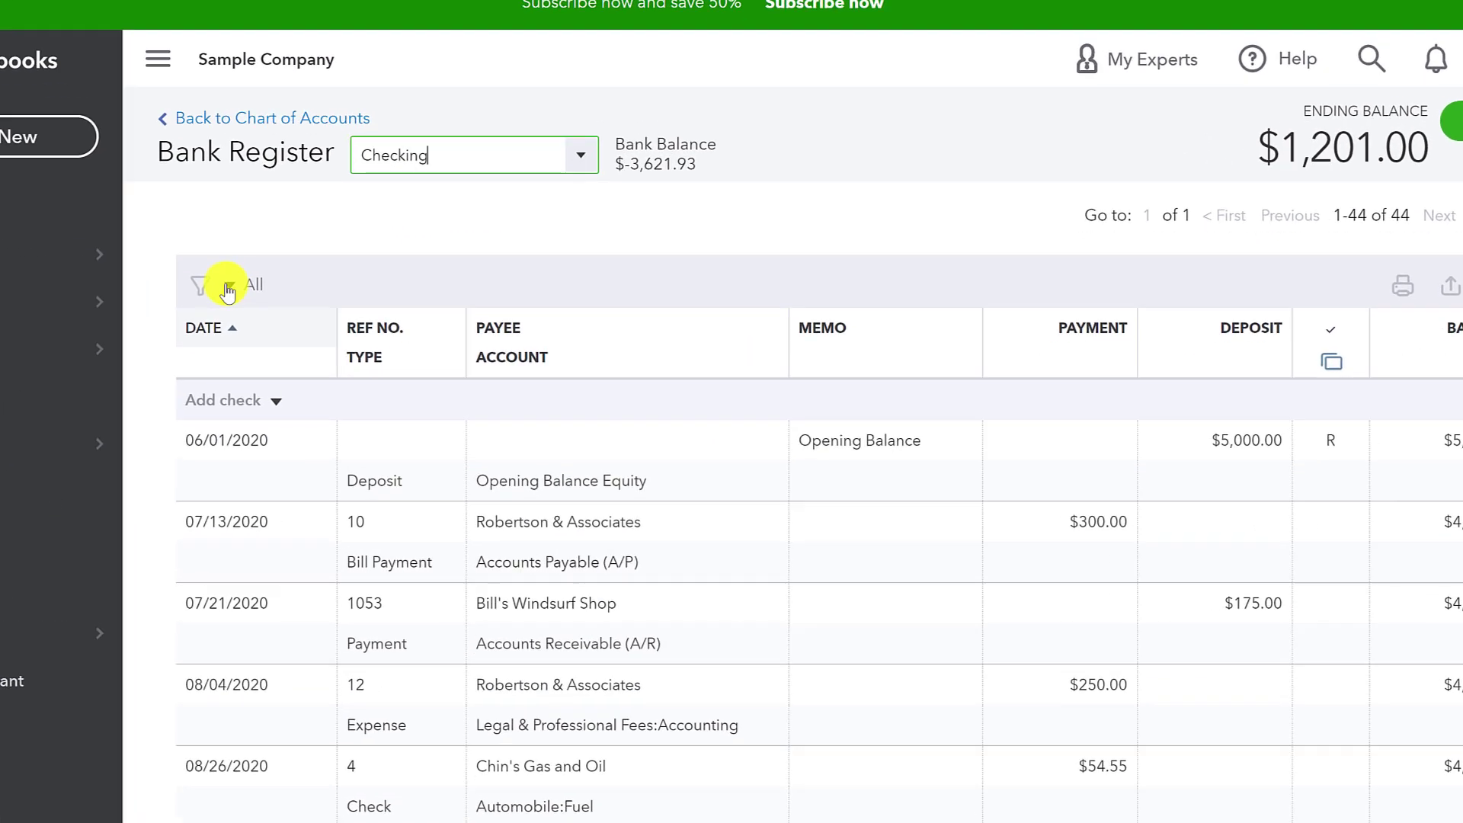
Filter the Checking register to a custom 06/01/2019–06/30/2019 date range, which returns no transactions.
click(227, 289)
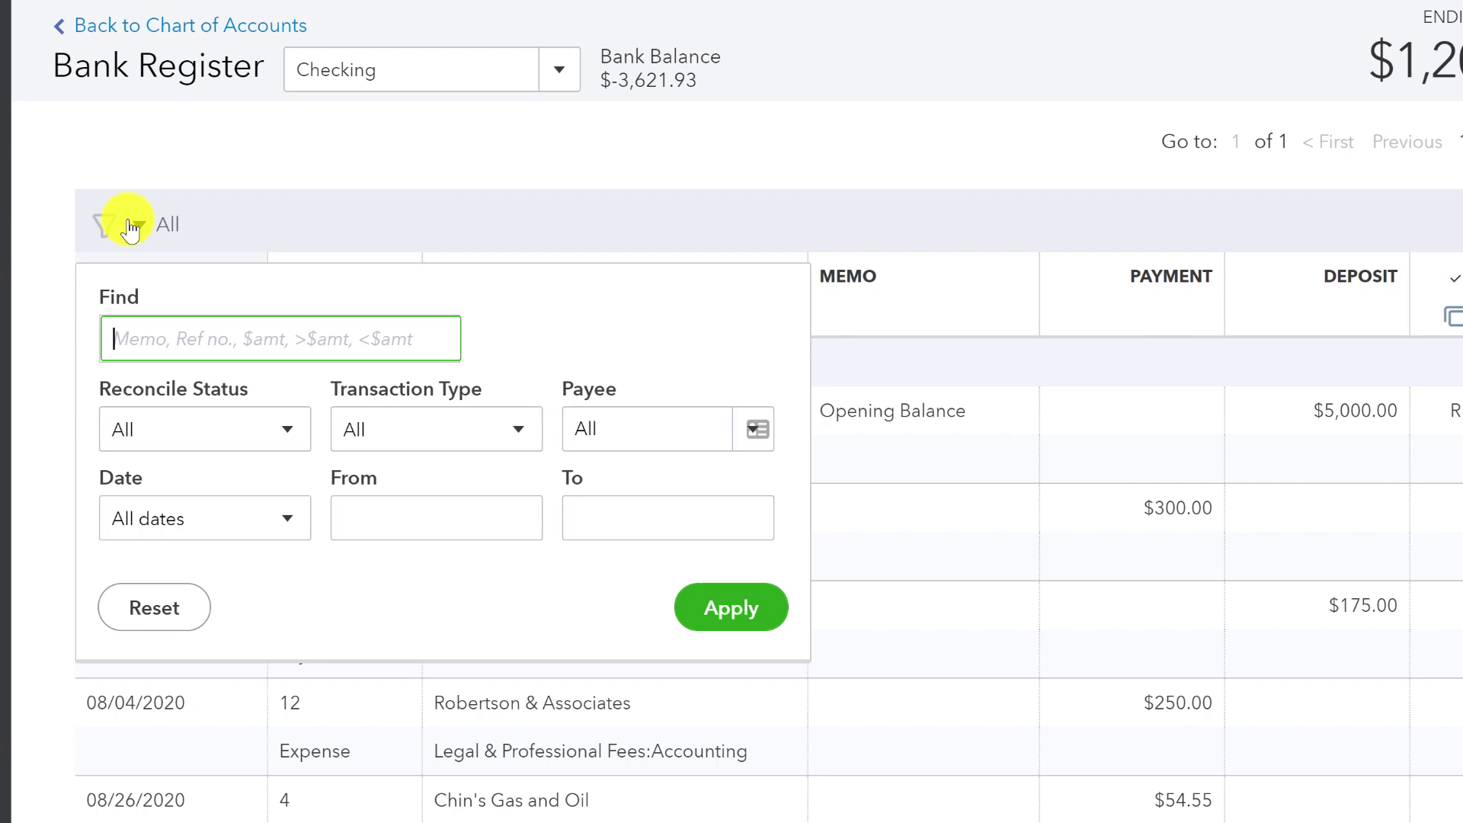
click(136, 229)
scroll(824, 568, down, 8)
scroll(813, 572, down, 6)
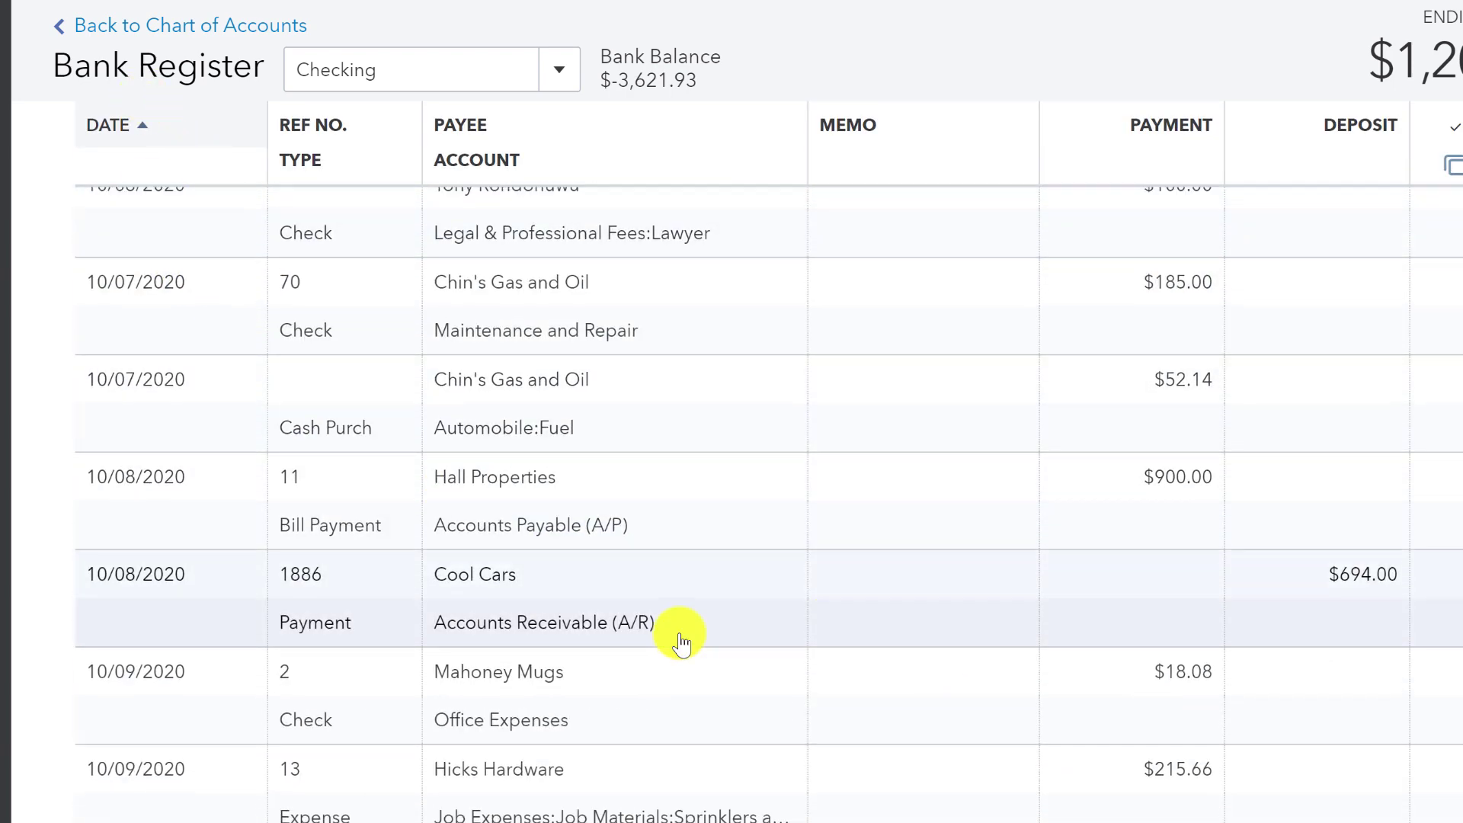
scroll(678, 639, up, 15)
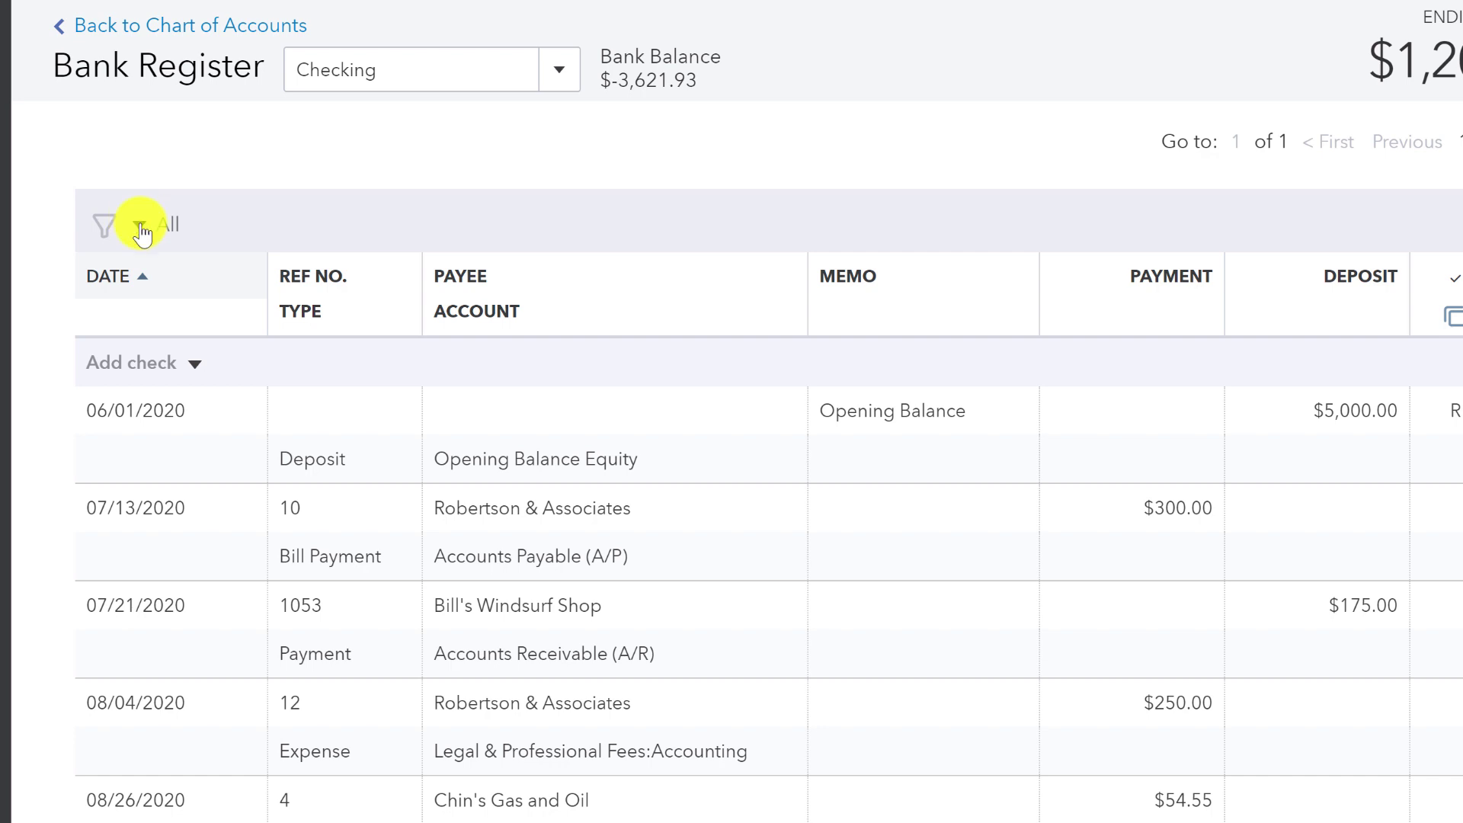
click(141, 225)
click(363, 519)
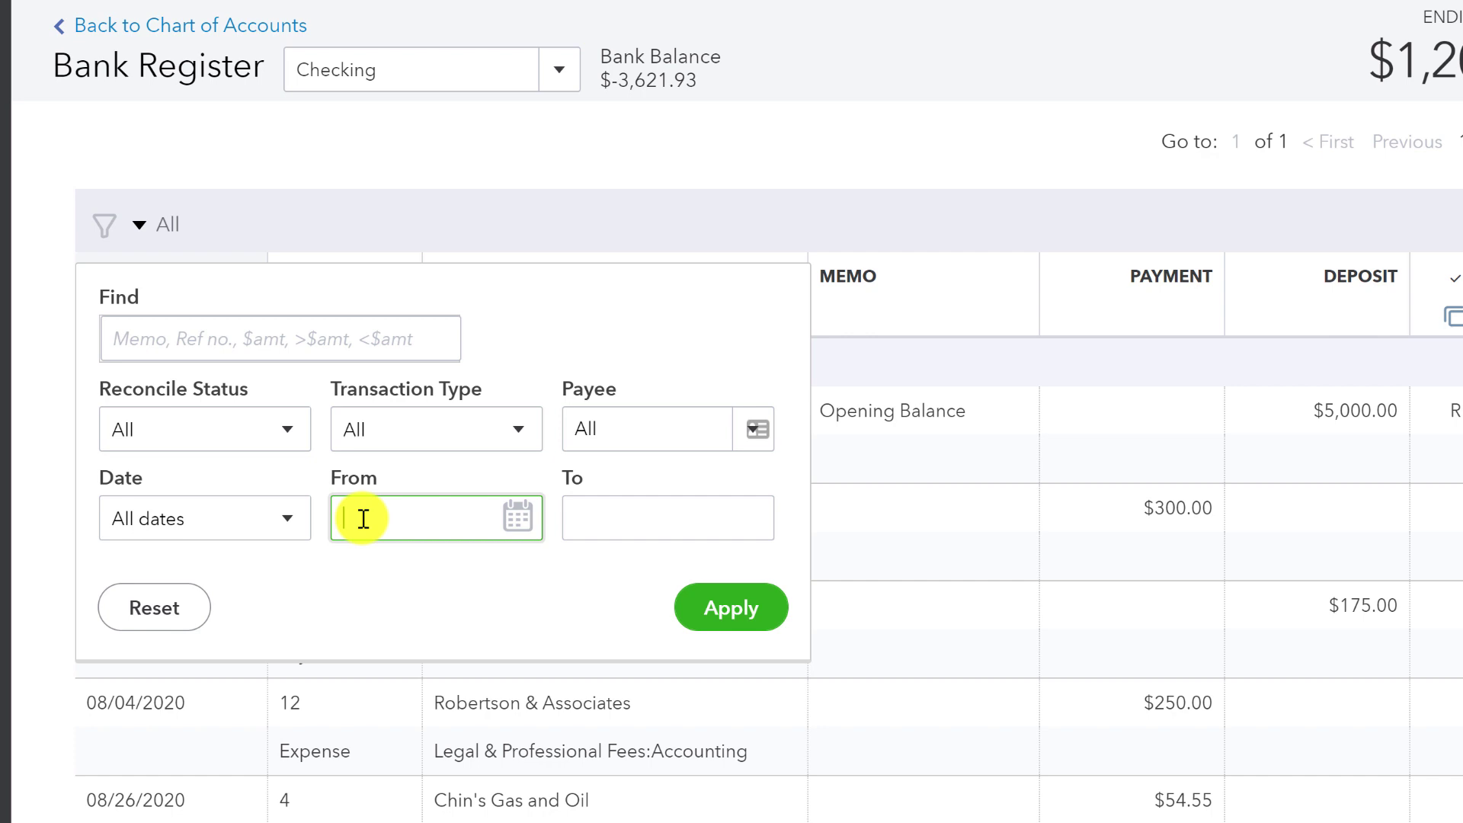
text(06)
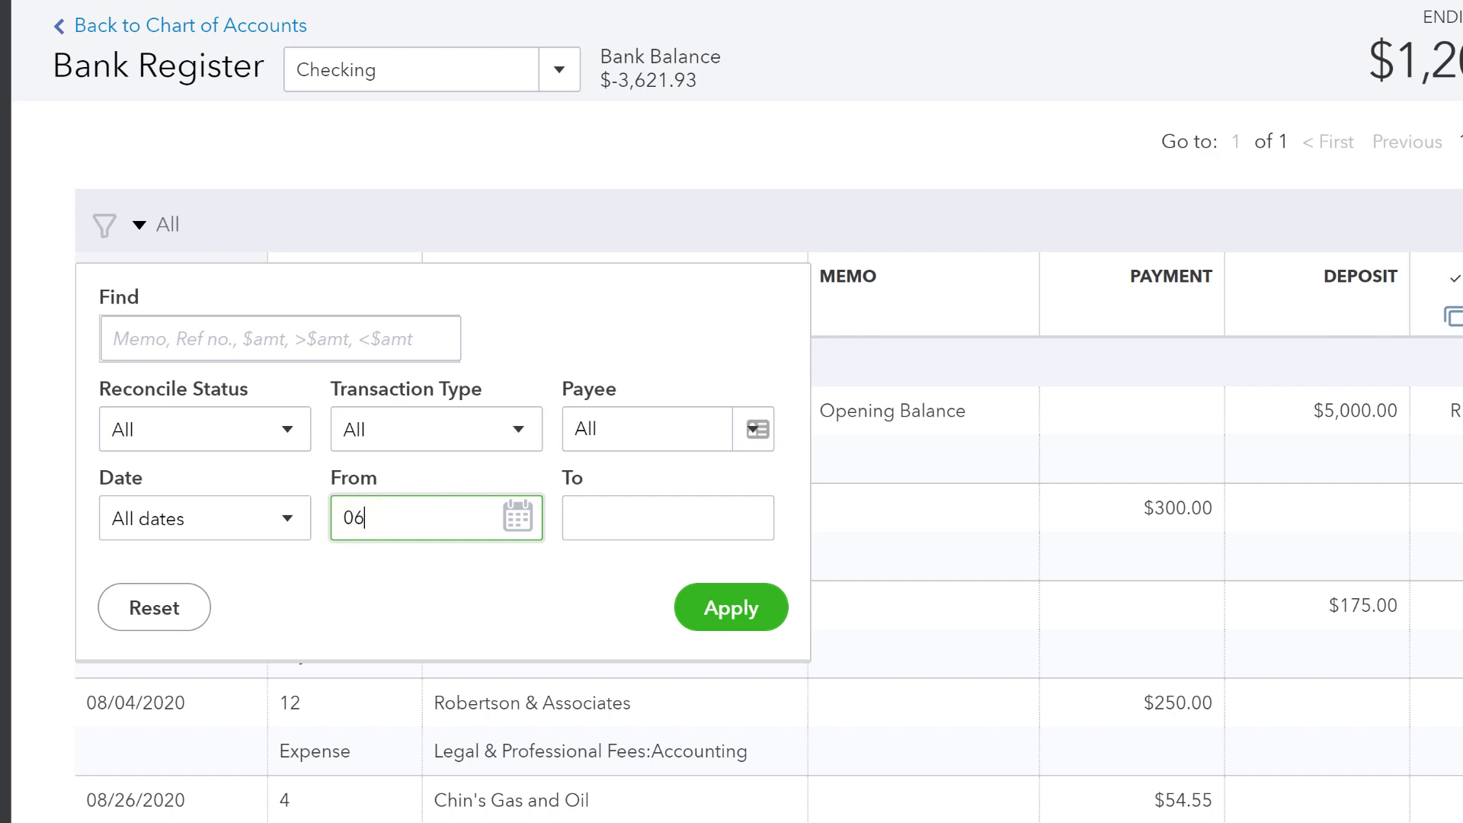
text(/01/2019)
key(Tab)
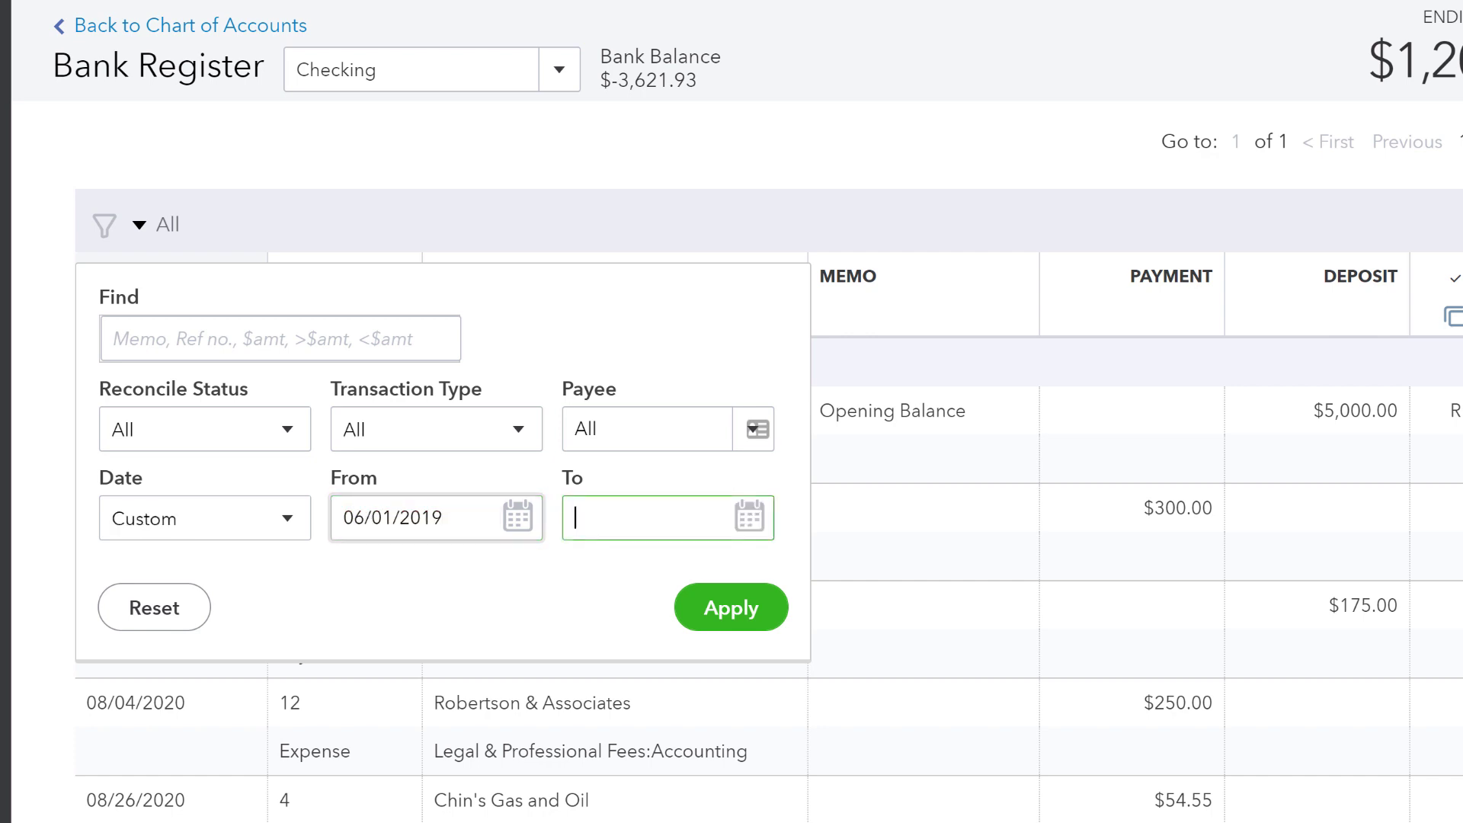
text(063019)
key(Return)
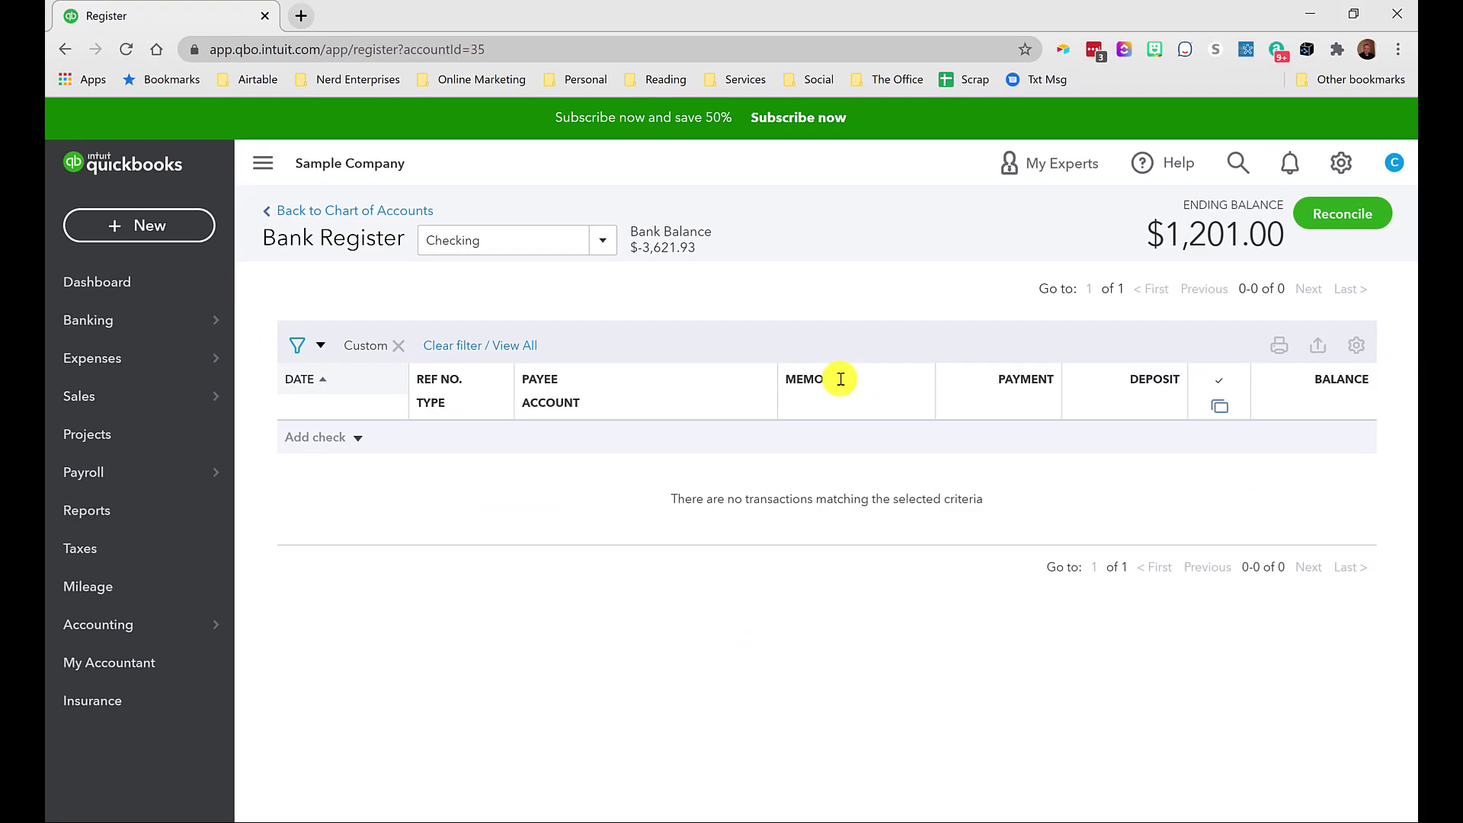
Reset the register filter to All dates so all 44 Checking transactions list again.
click(323, 346)
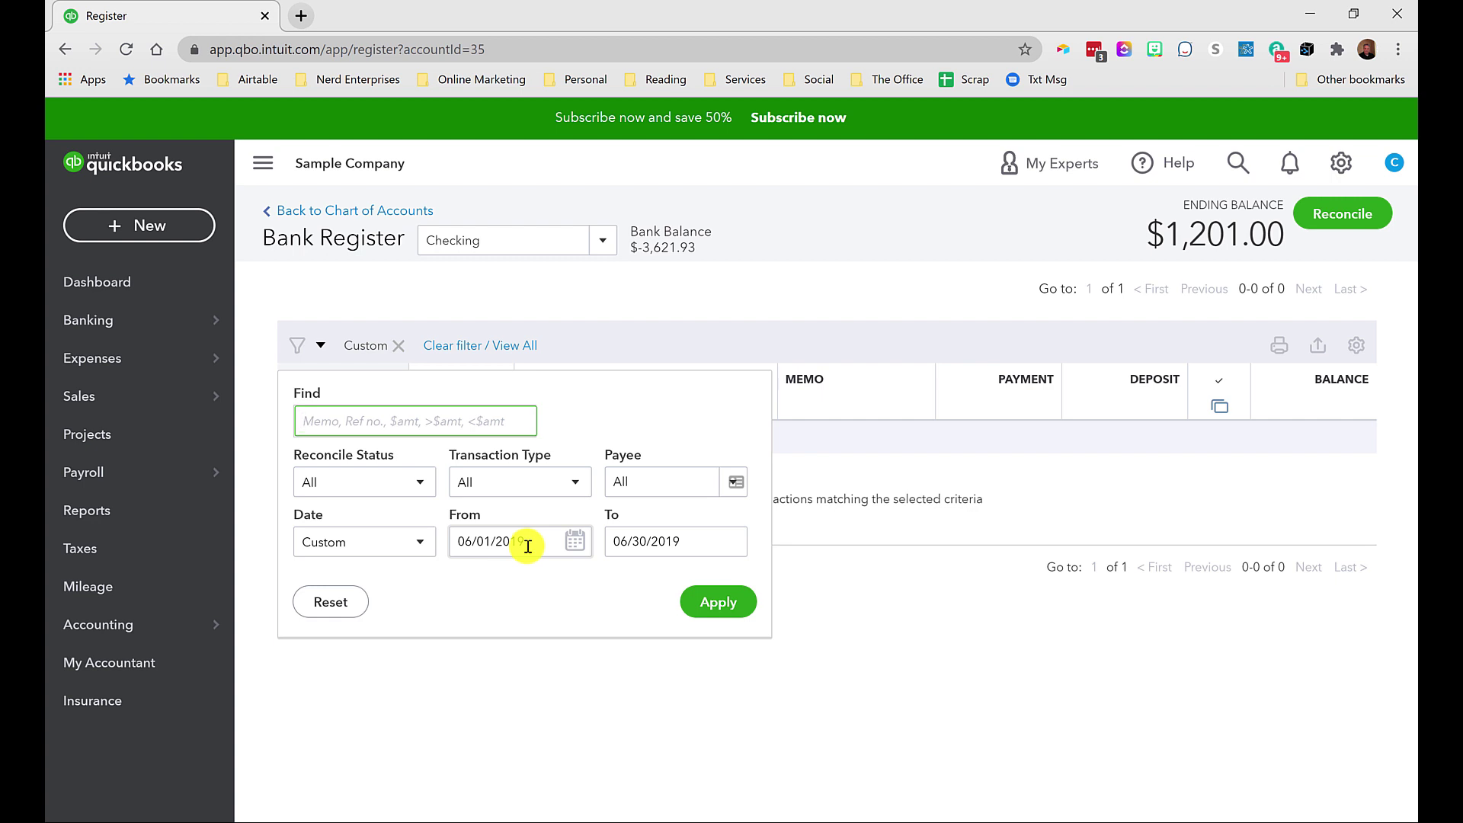
click(320, 616)
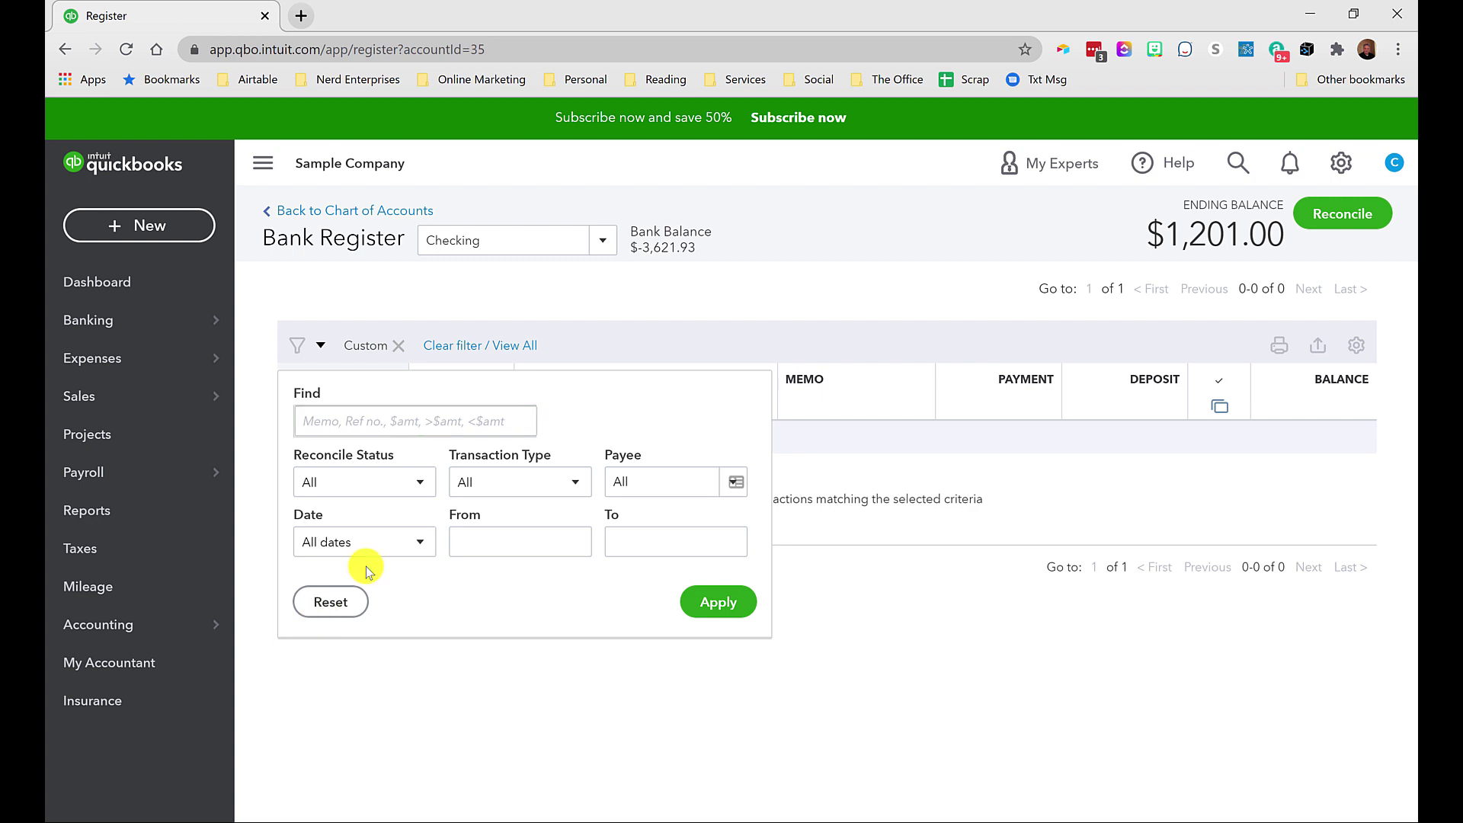
click(689, 616)
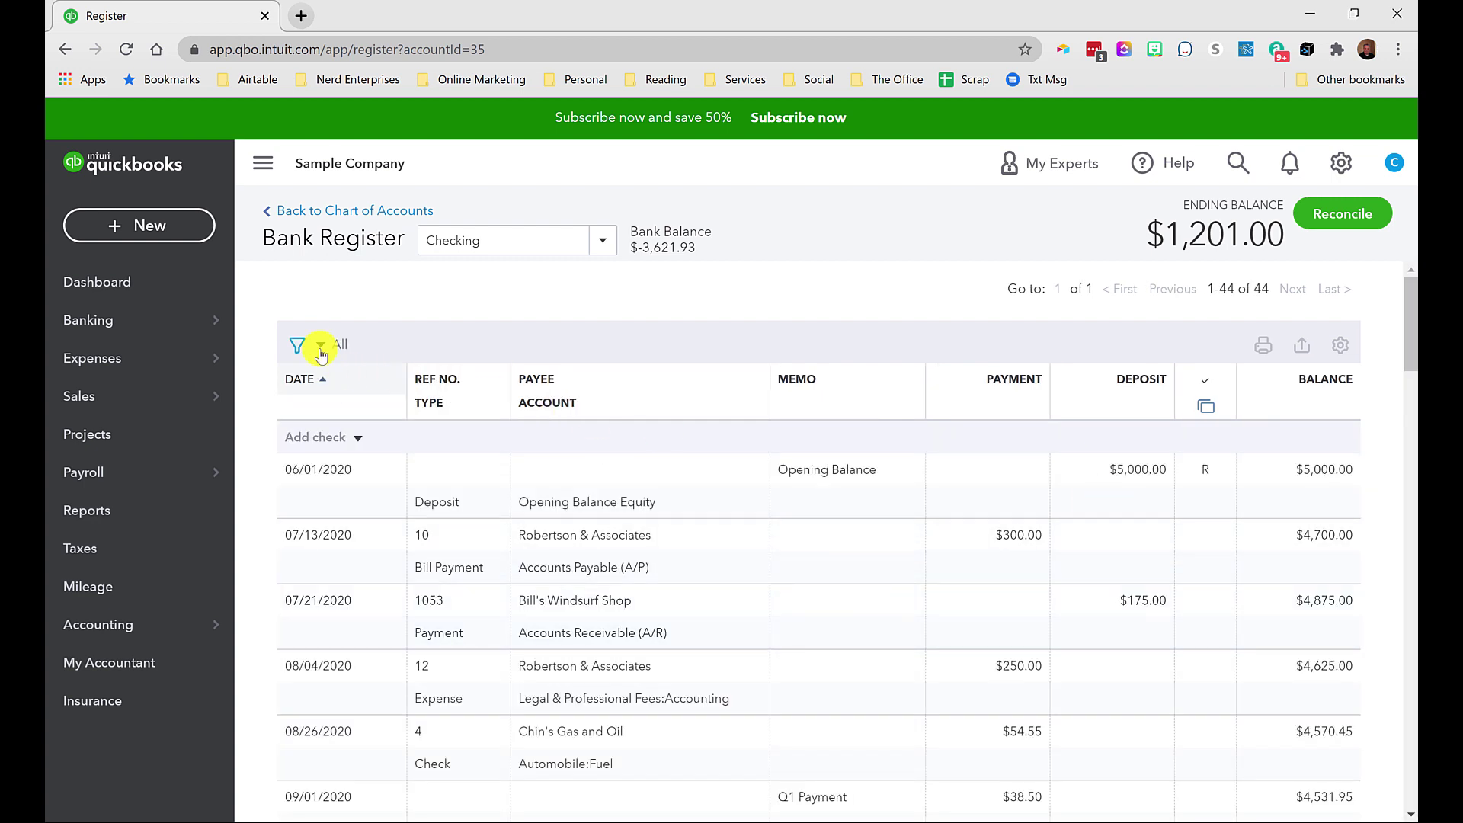
click(320, 349)
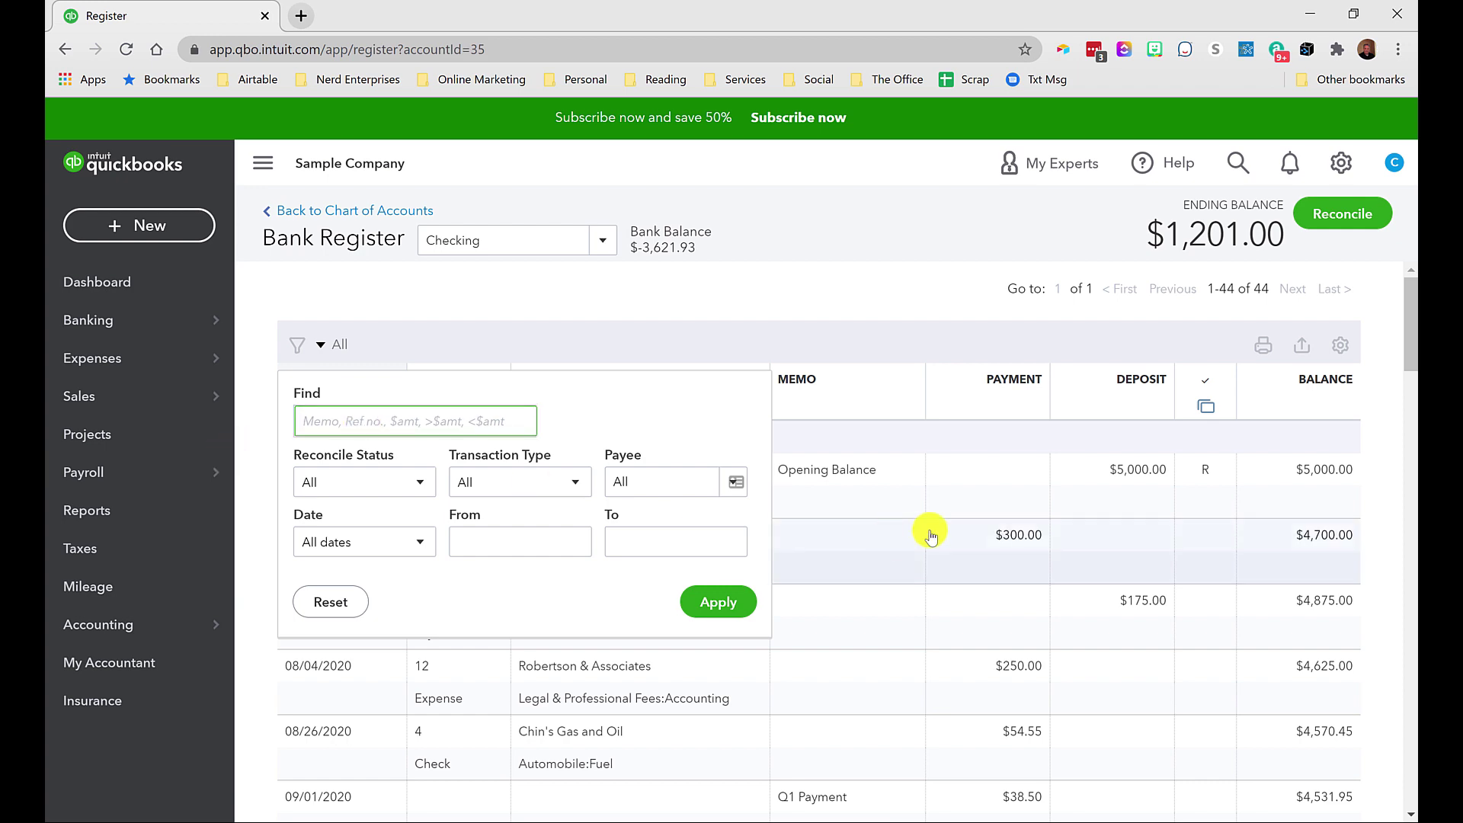
Search the register for 108.09 and open the 09/11/2020 Job Expenses payment for inline editing.
scroll(931, 532, down, 8)
scroll(1017, 560, up, 8)
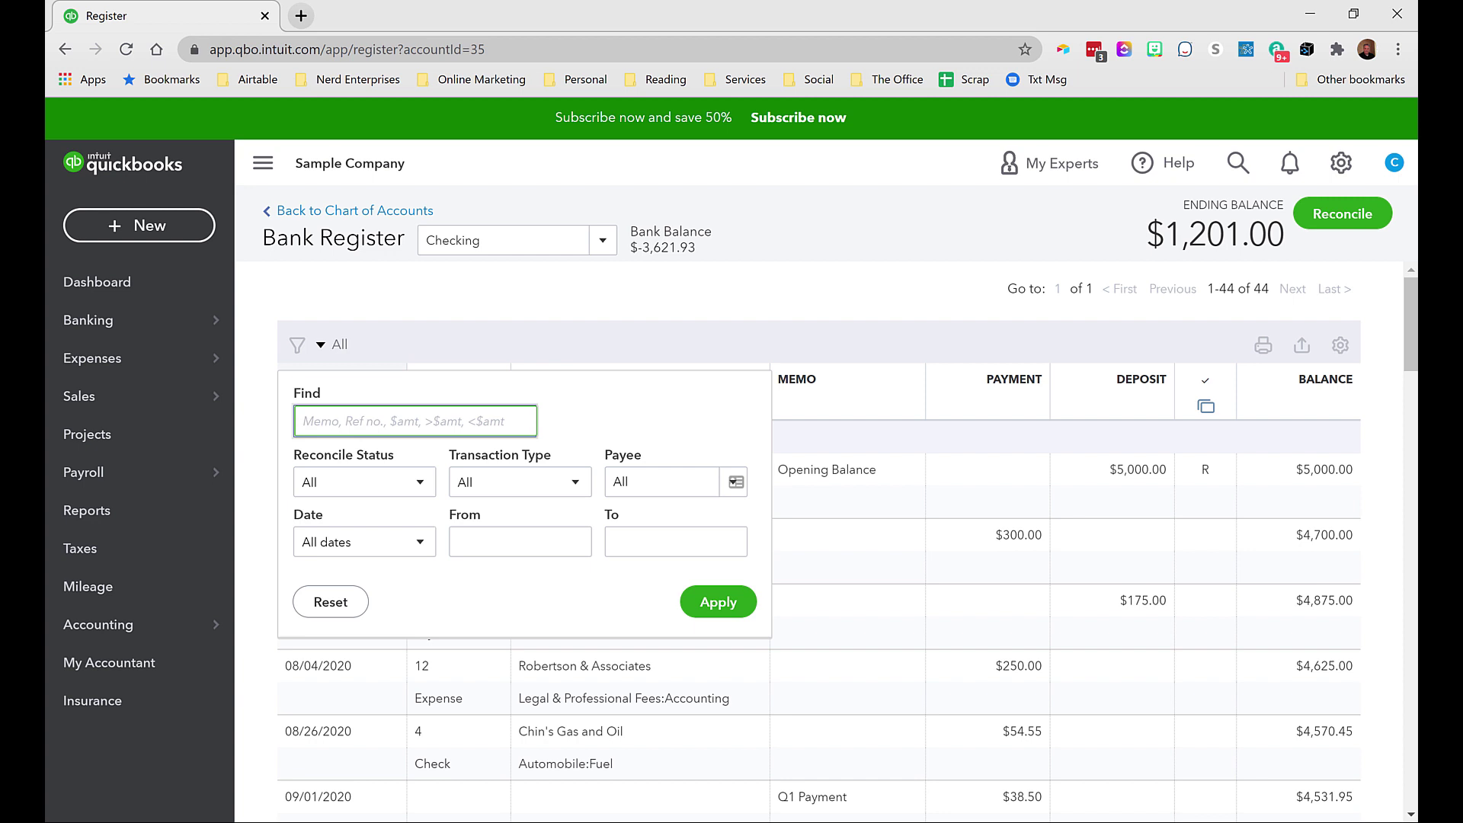
text(108.09)
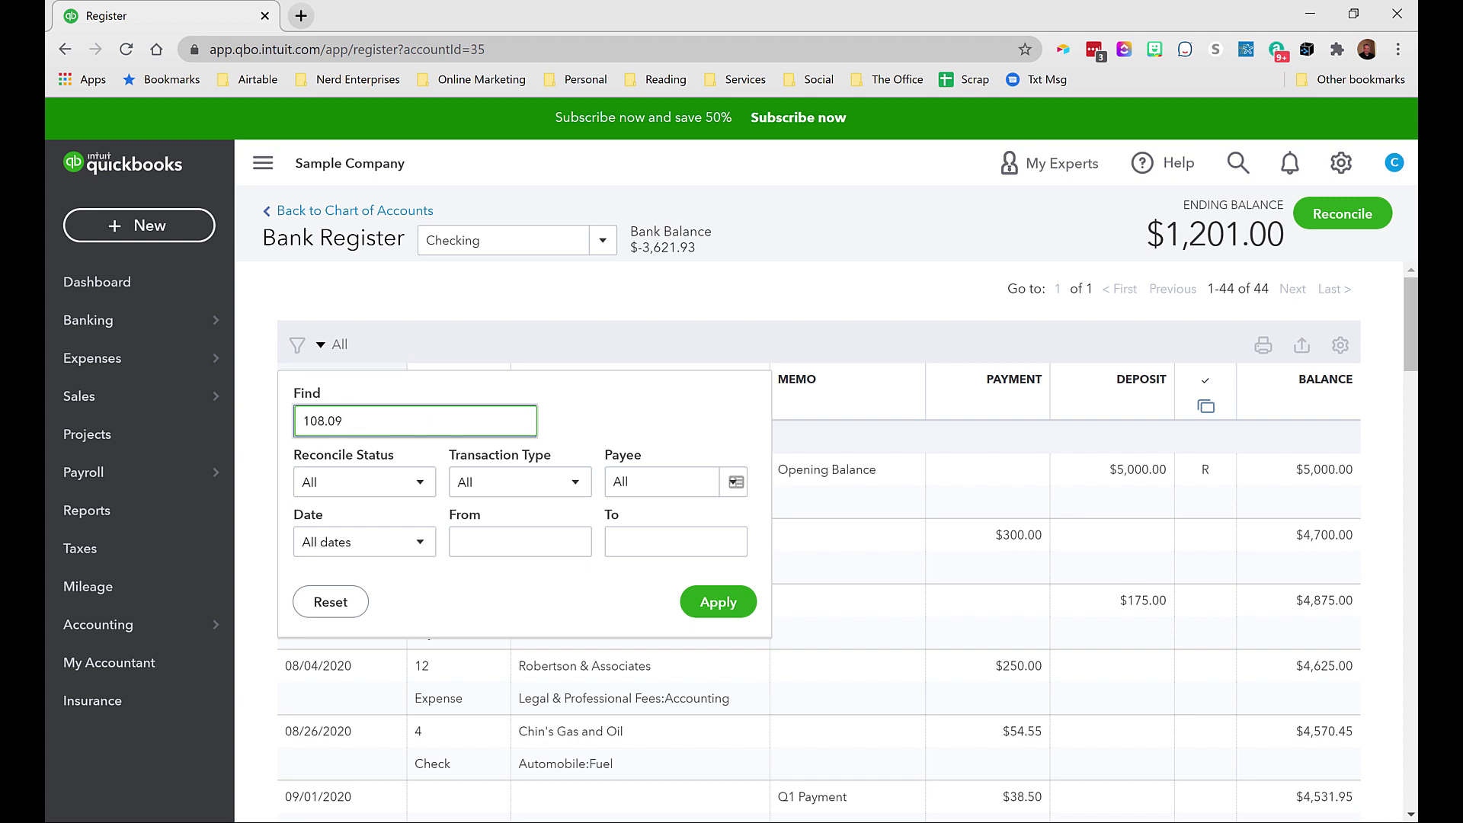
key(Return)
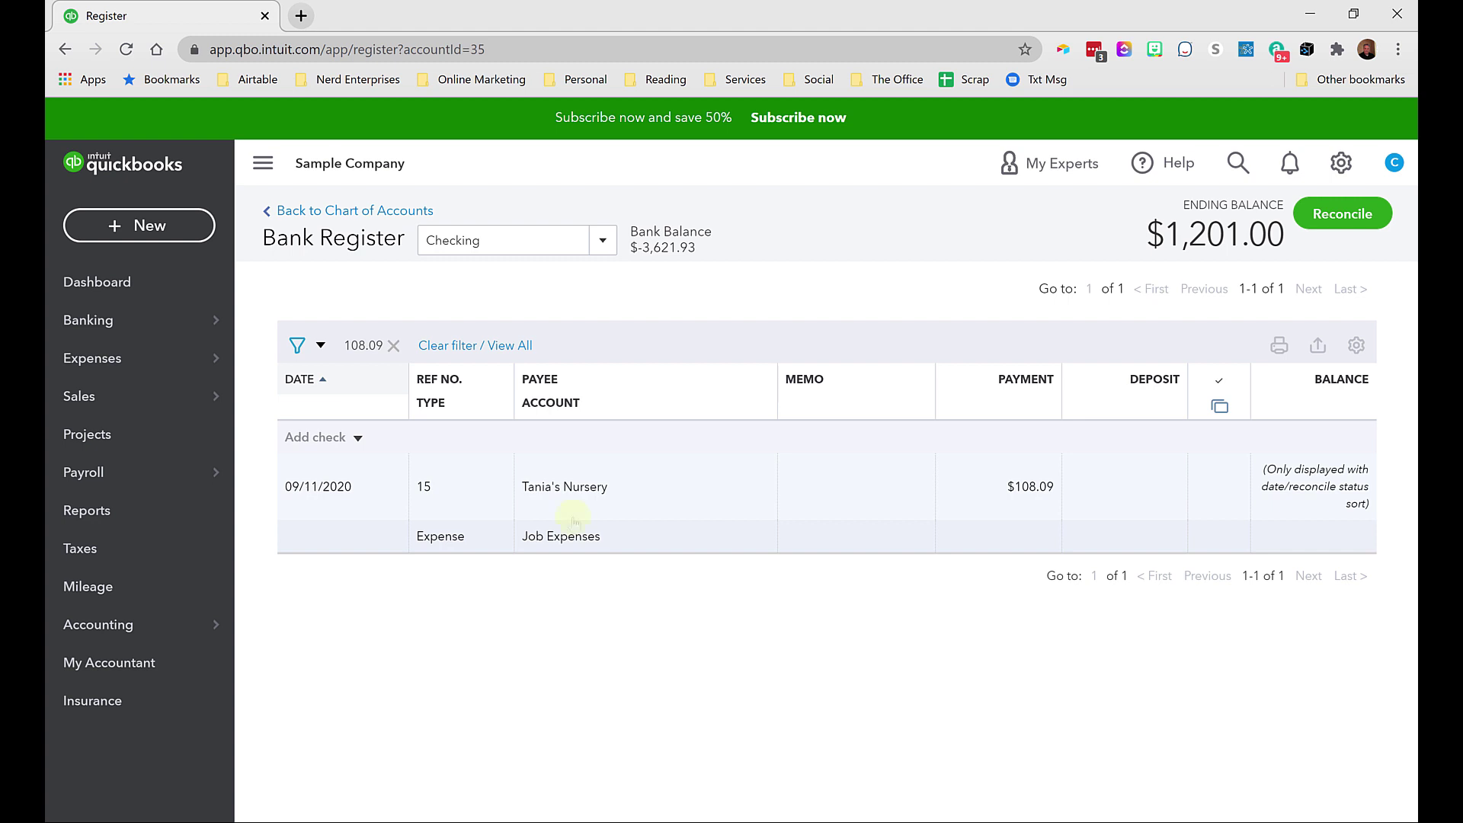
click(539, 489)
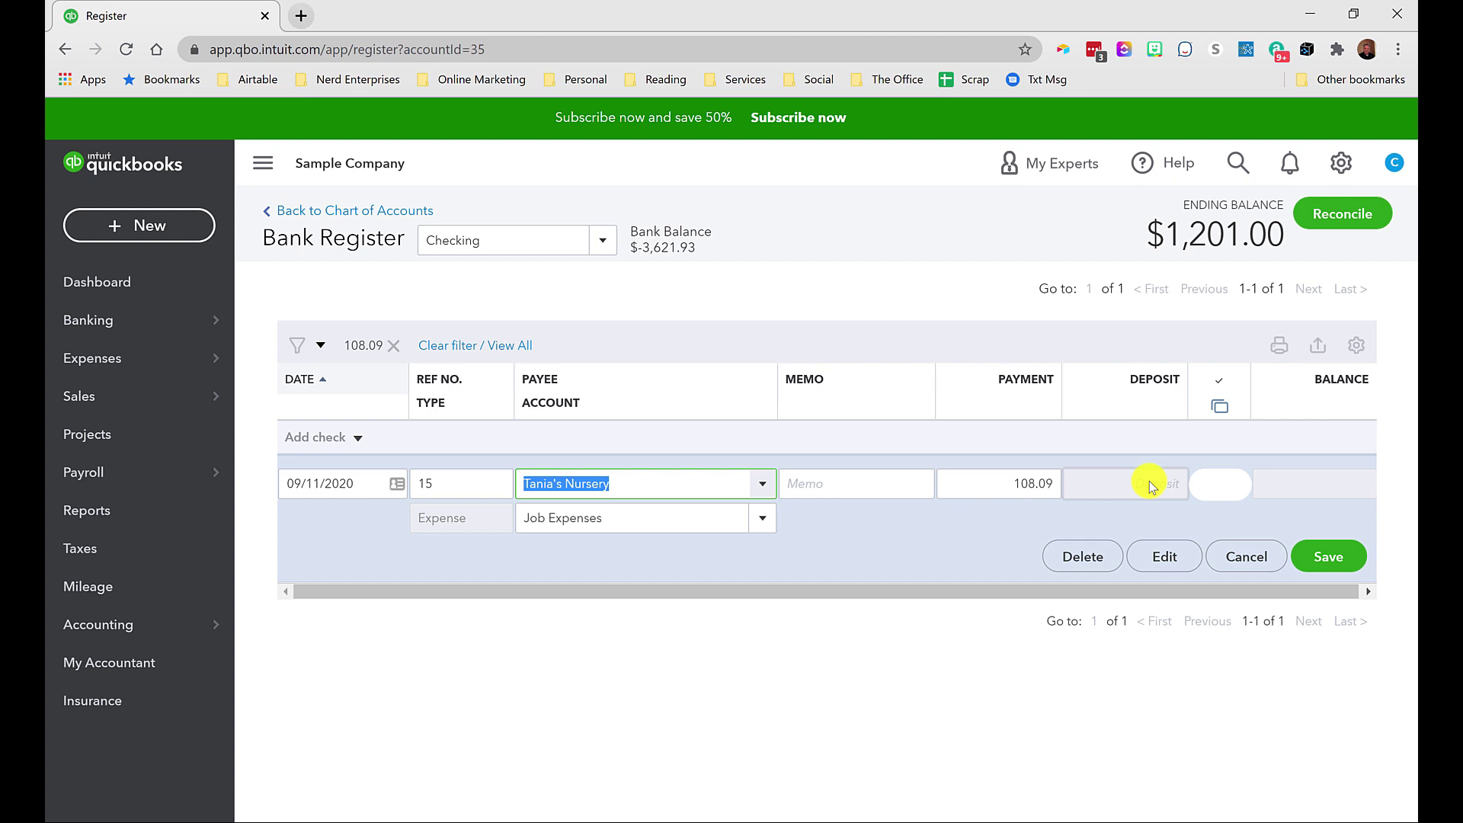
Open the $108.09 payment as the full Expense #15 form, leave it unchanged, and close it.
click(1164, 565)
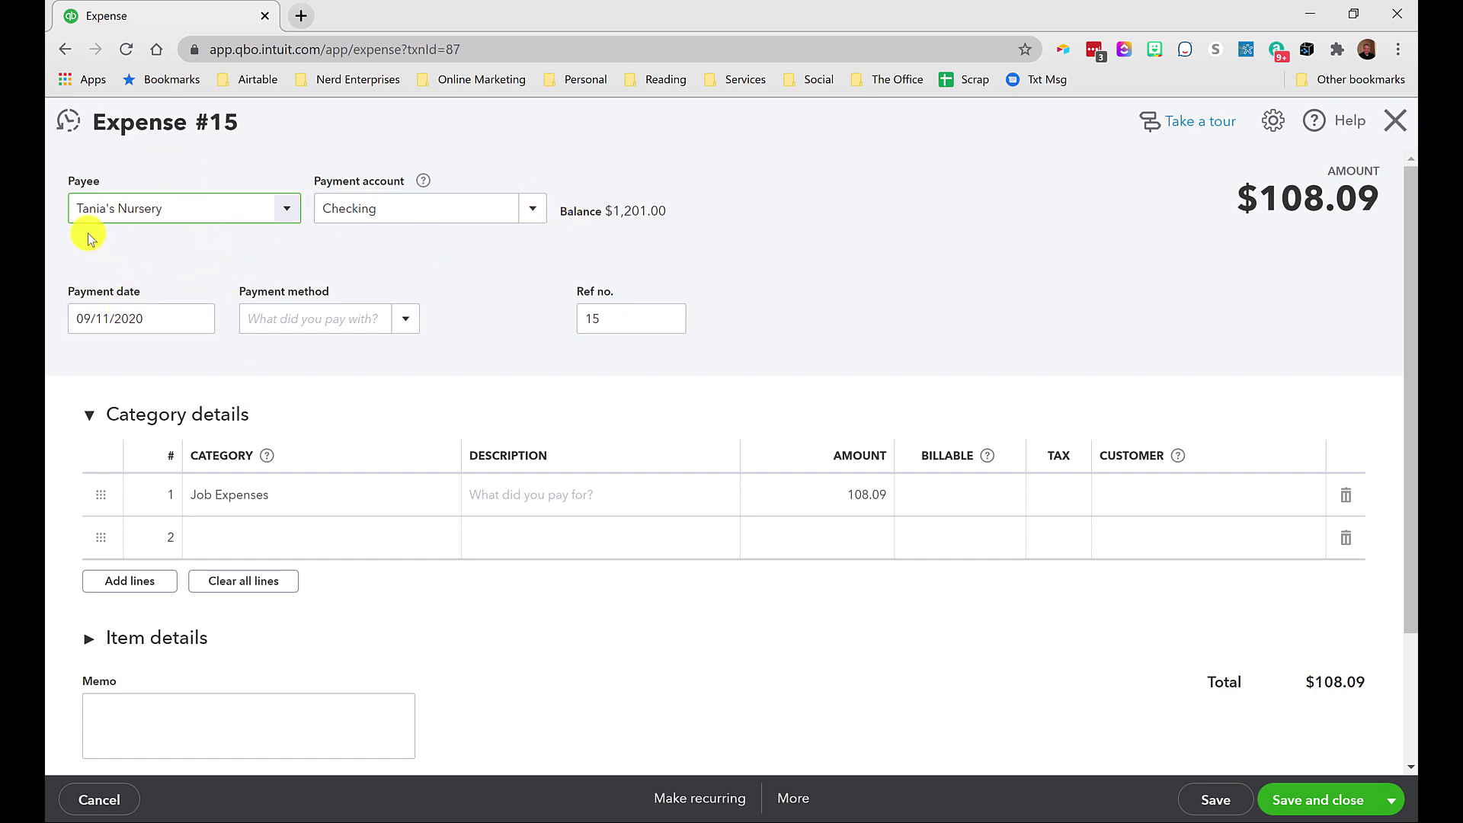
click(106, 244)
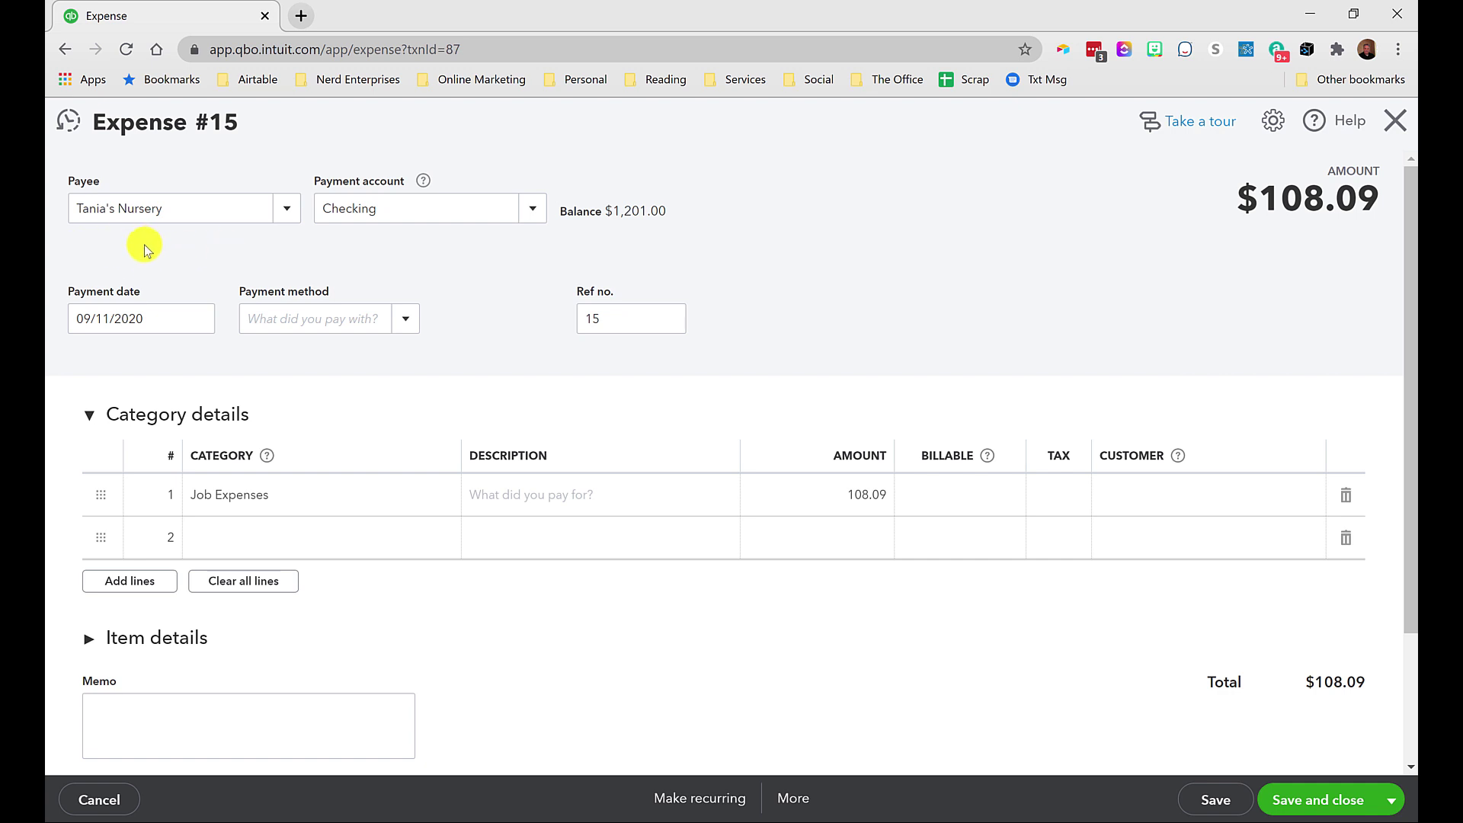
click(1396, 121)
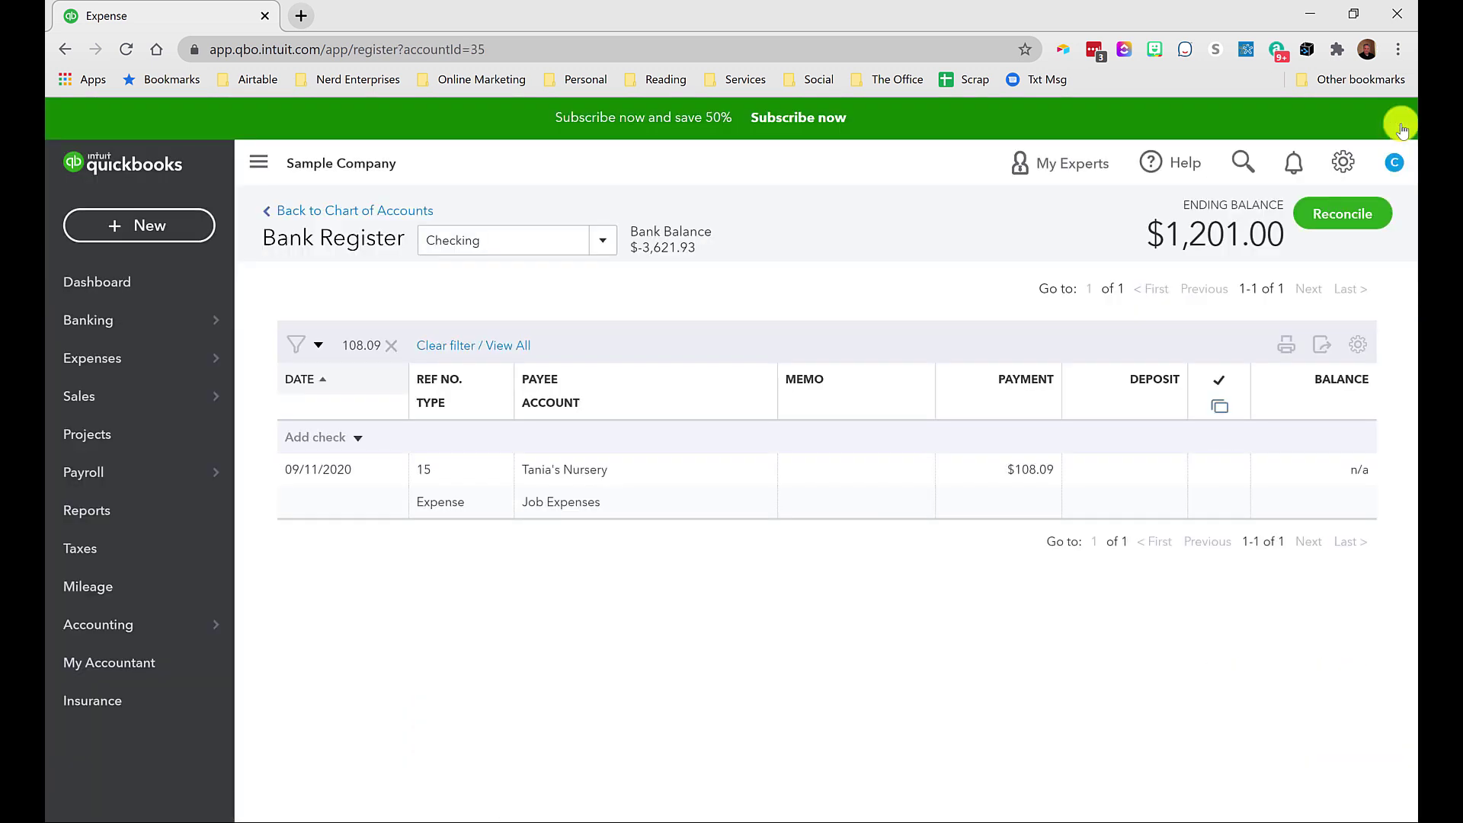
Clear the 108.09 filter to list all 44 transactions, then go to the Banking page.
click(444, 346)
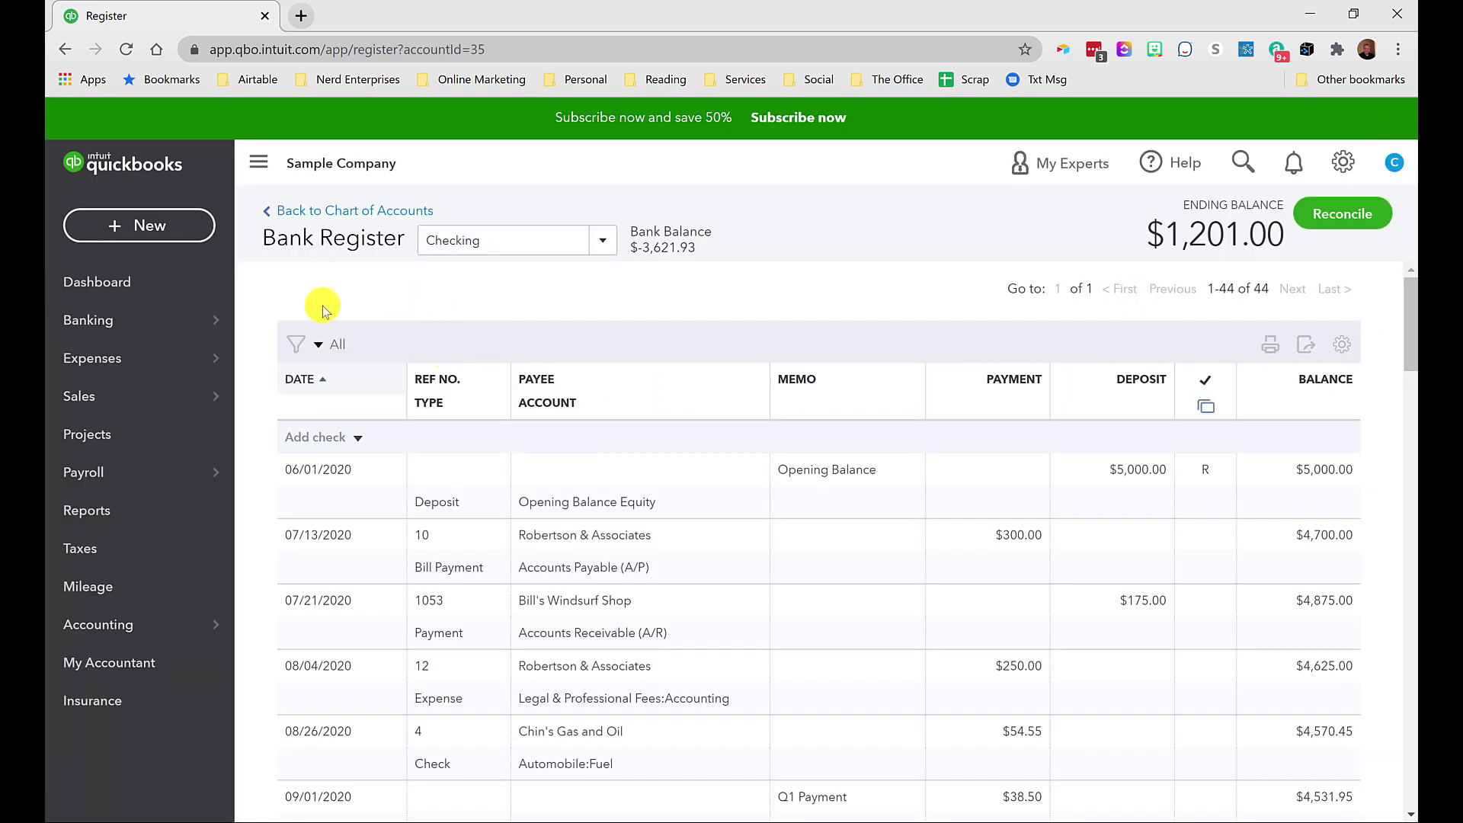
click(319, 346)
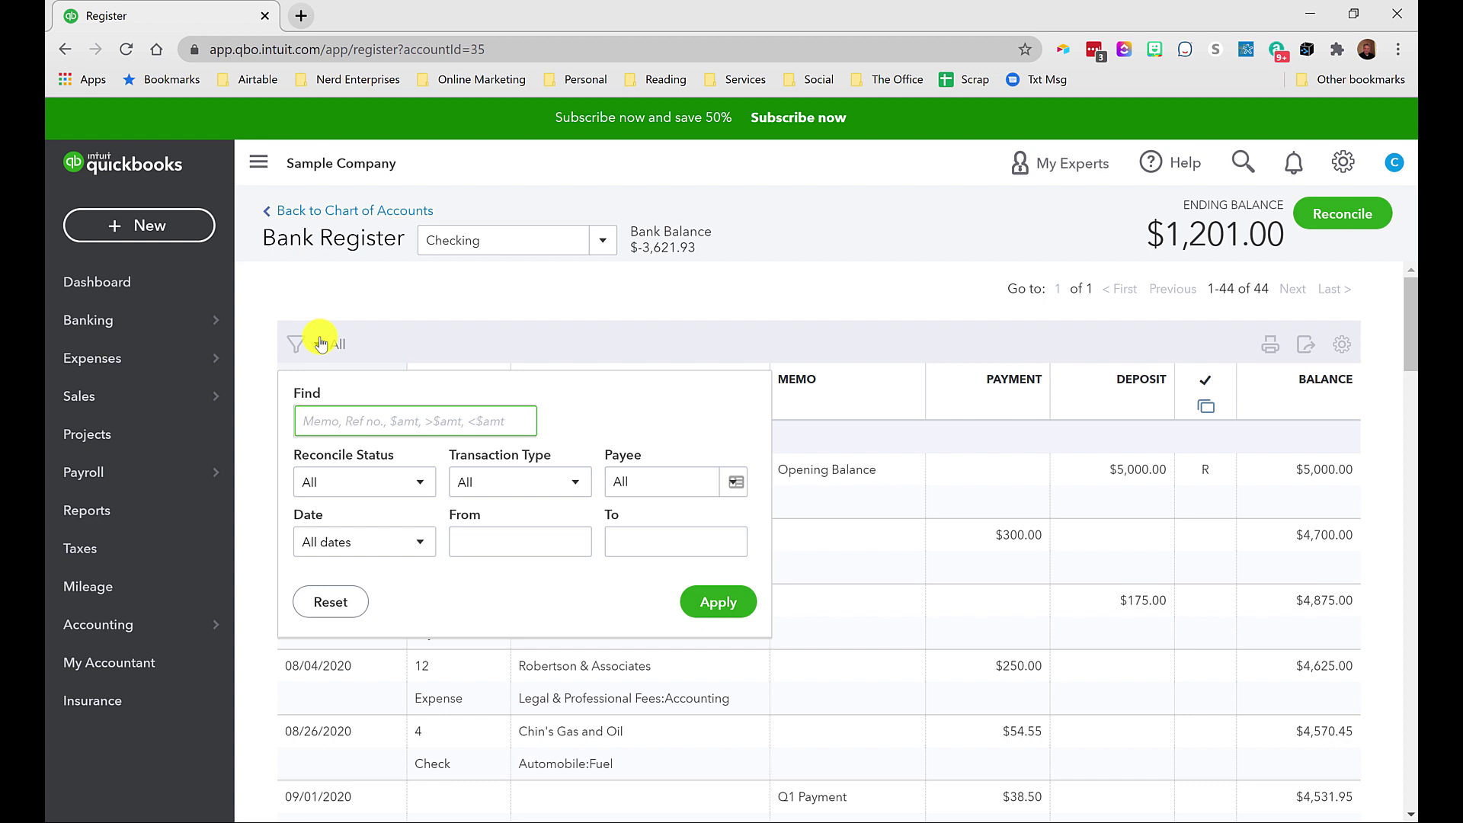
click(91, 319)
mouse_move(98, 319)
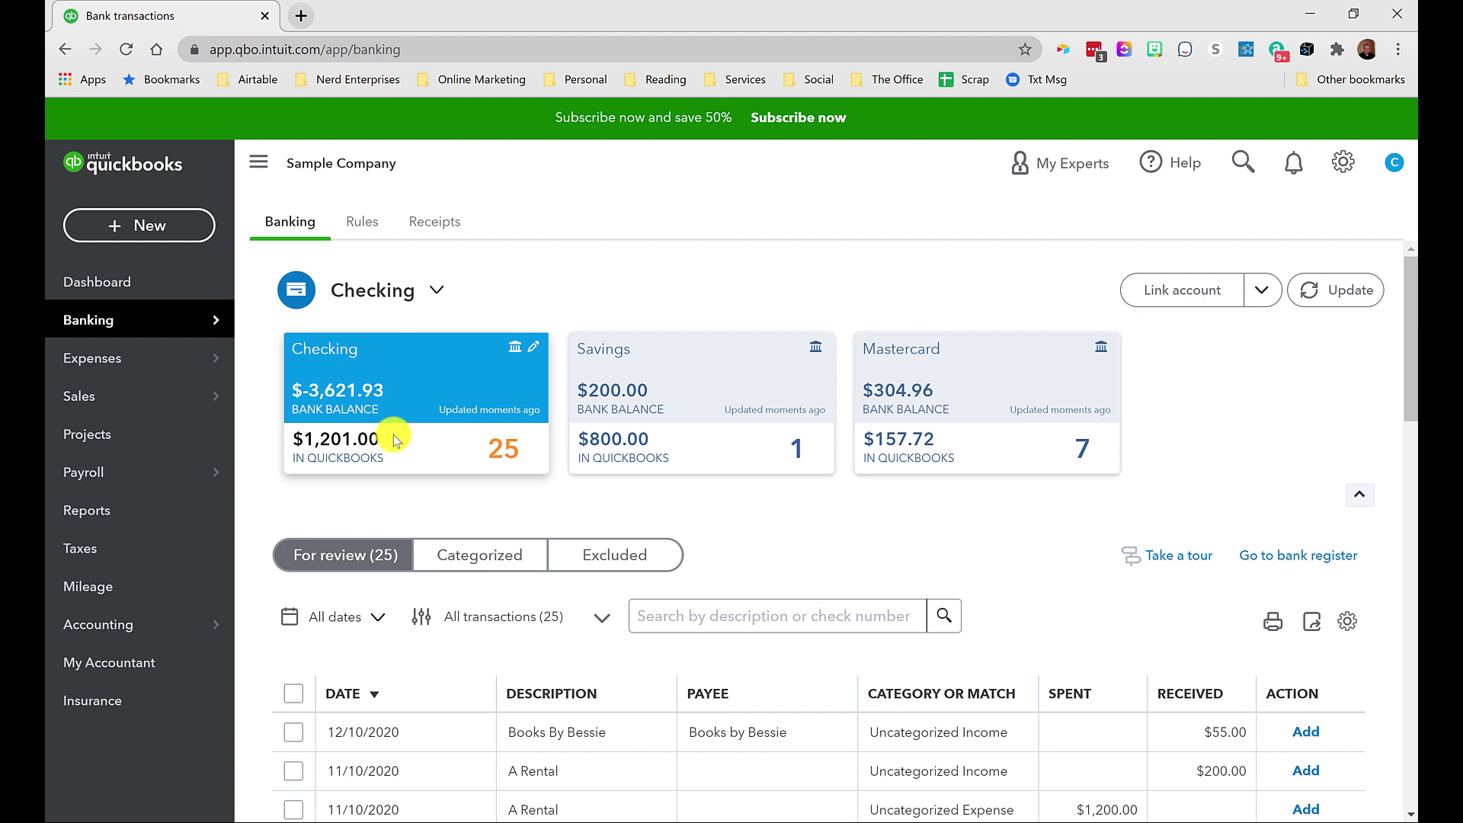
mouse_move(107, 625)
Open the Checking bank register and filter Reconcile Status to Not Reconciled, leaving 43 transactions.
click(1283, 560)
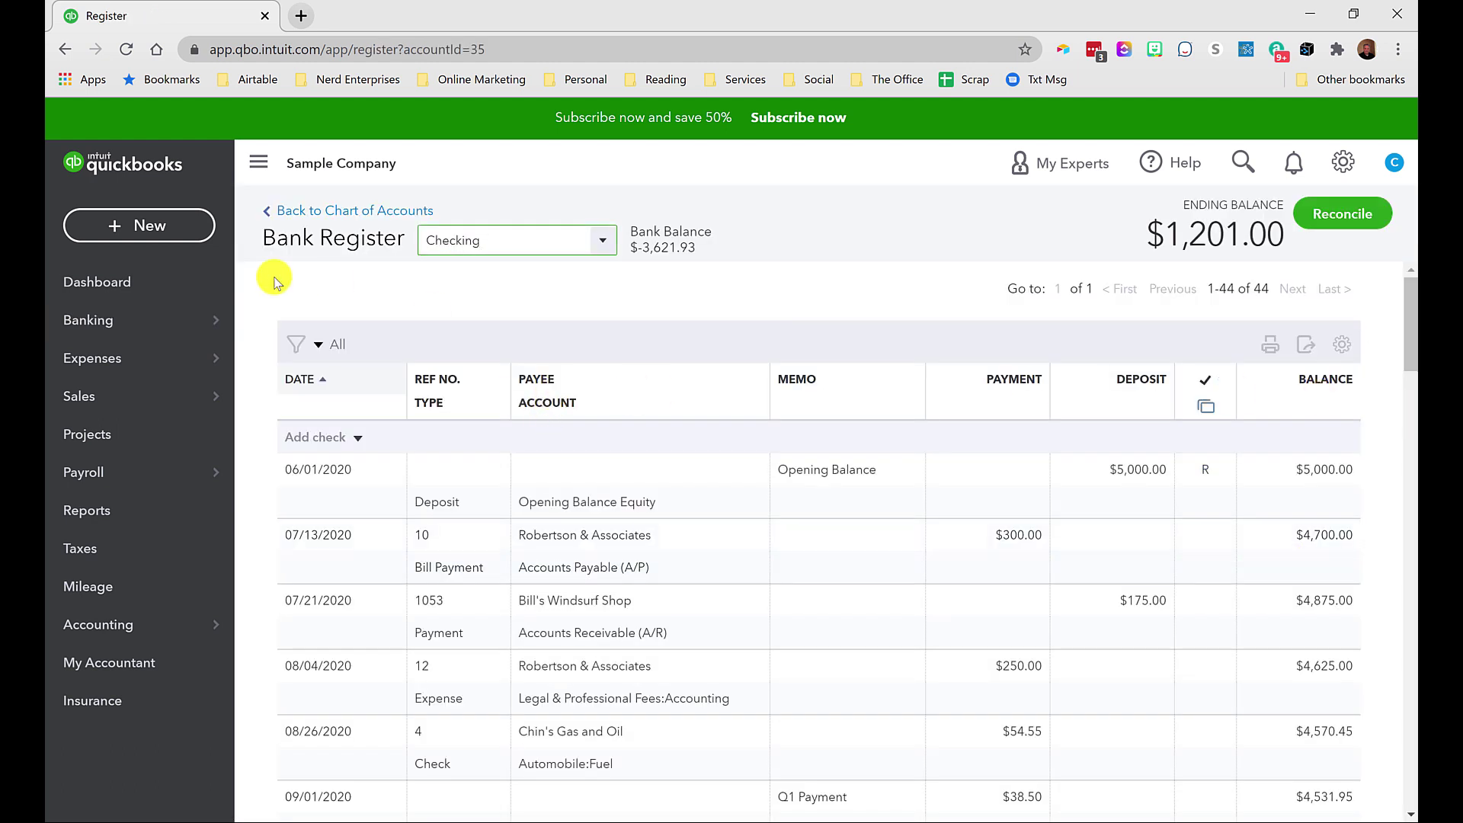
click(297, 342)
click(336, 480)
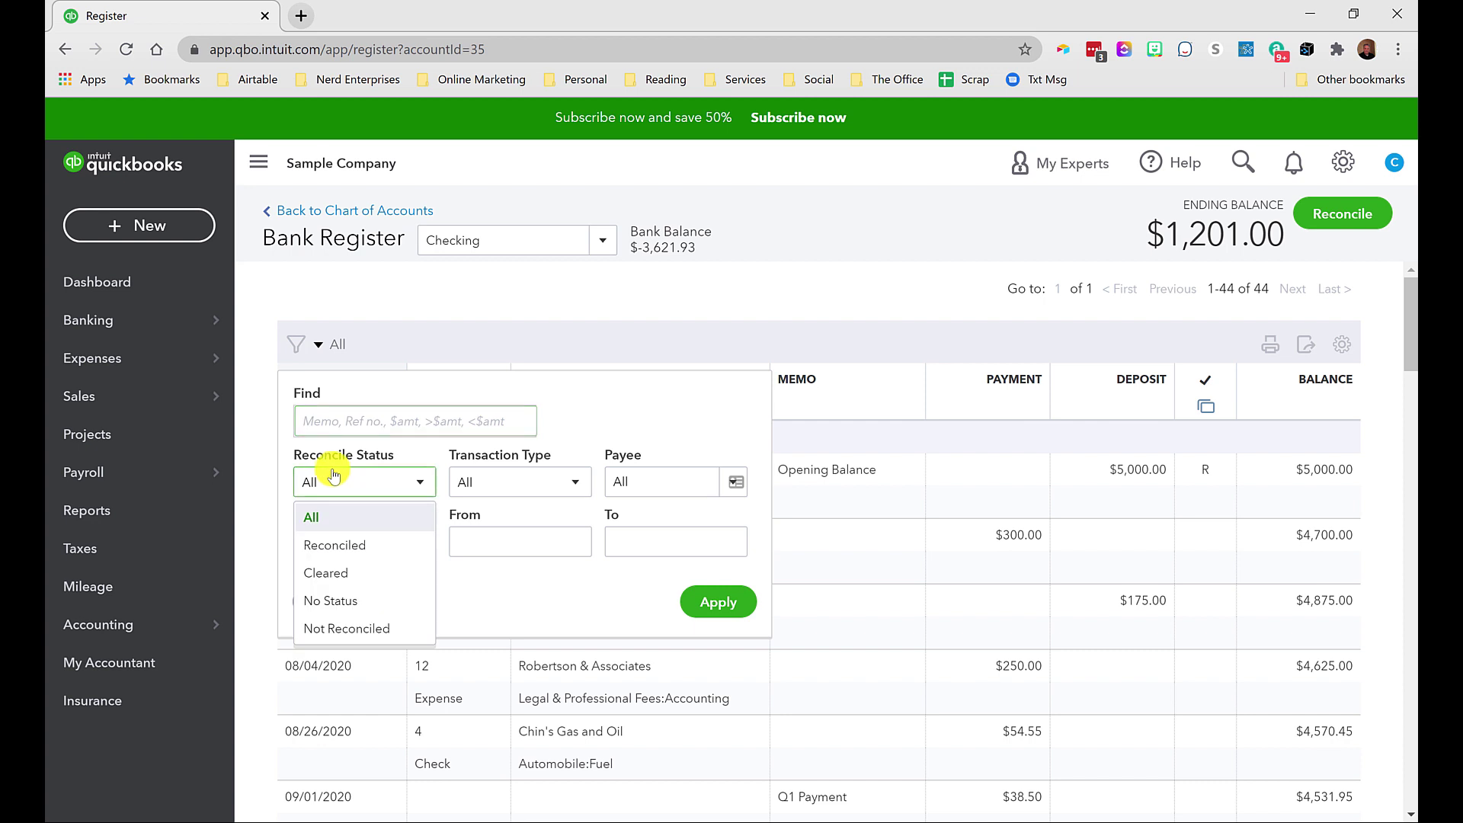
click(332, 628)
click(711, 602)
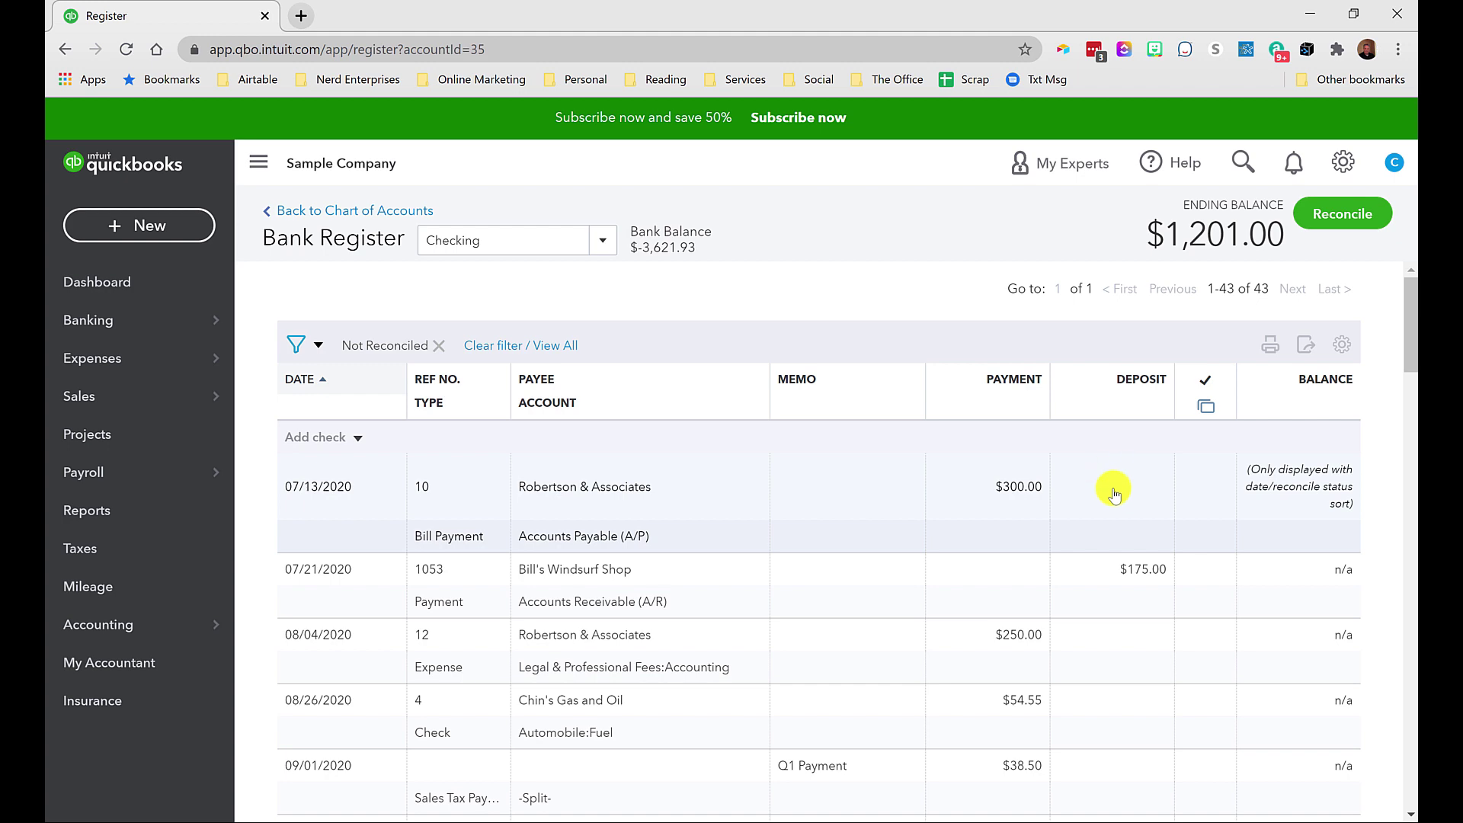
click(1306, 349)
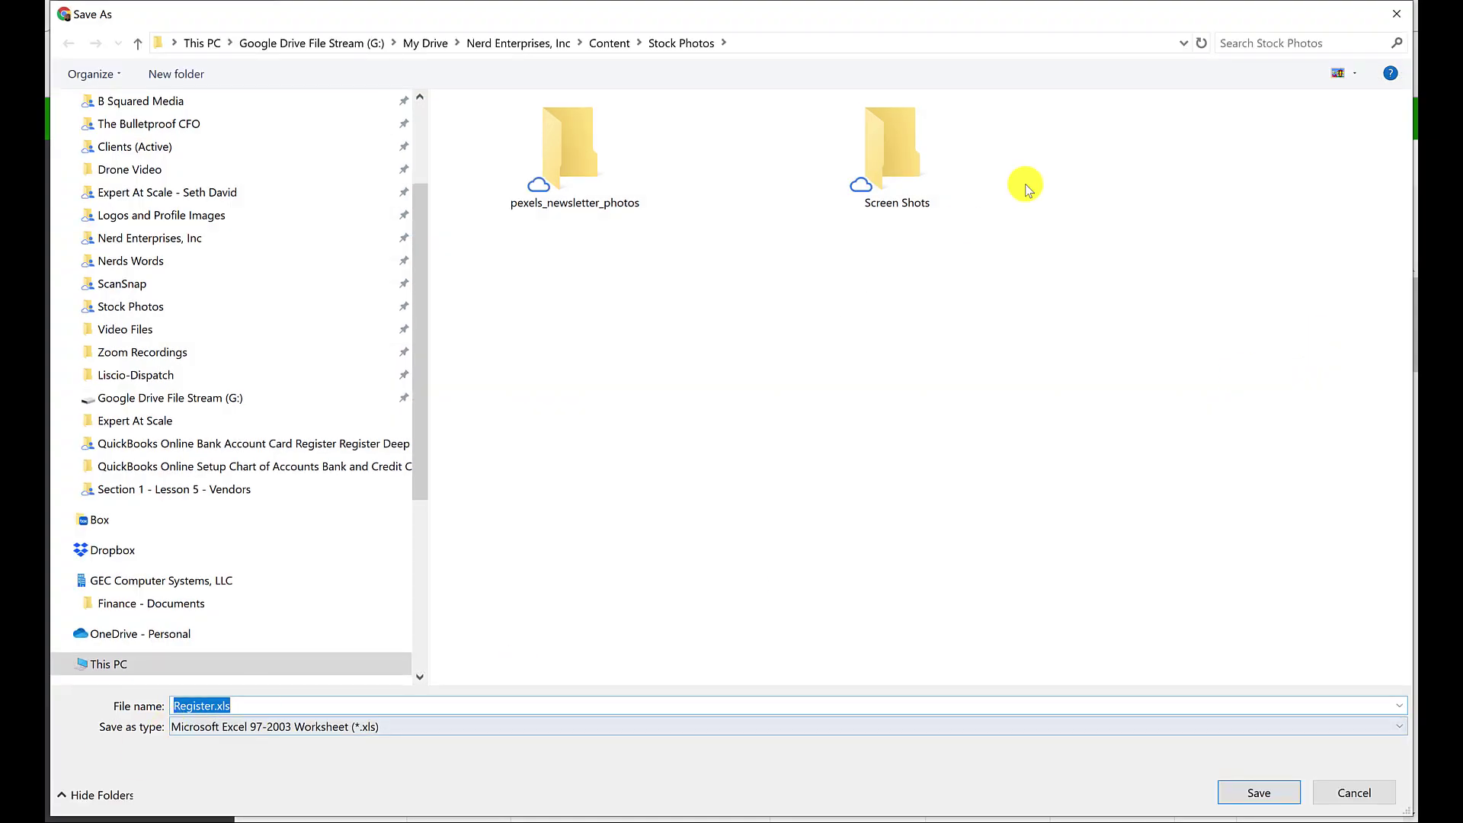
click(1396, 14)
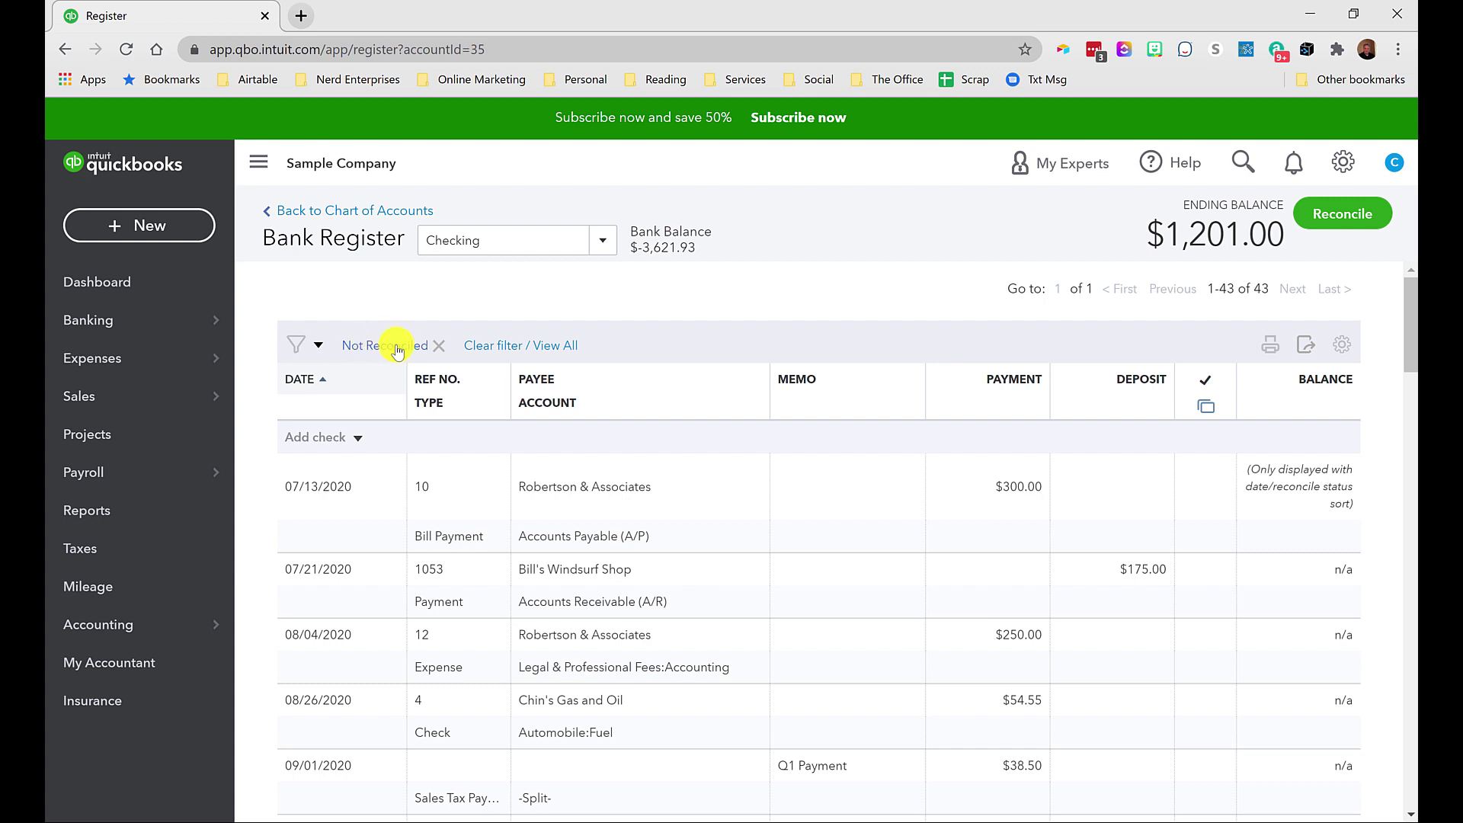
Switch the register to the Savings account and clear the Not Reconciled filter.
click(598, 241)
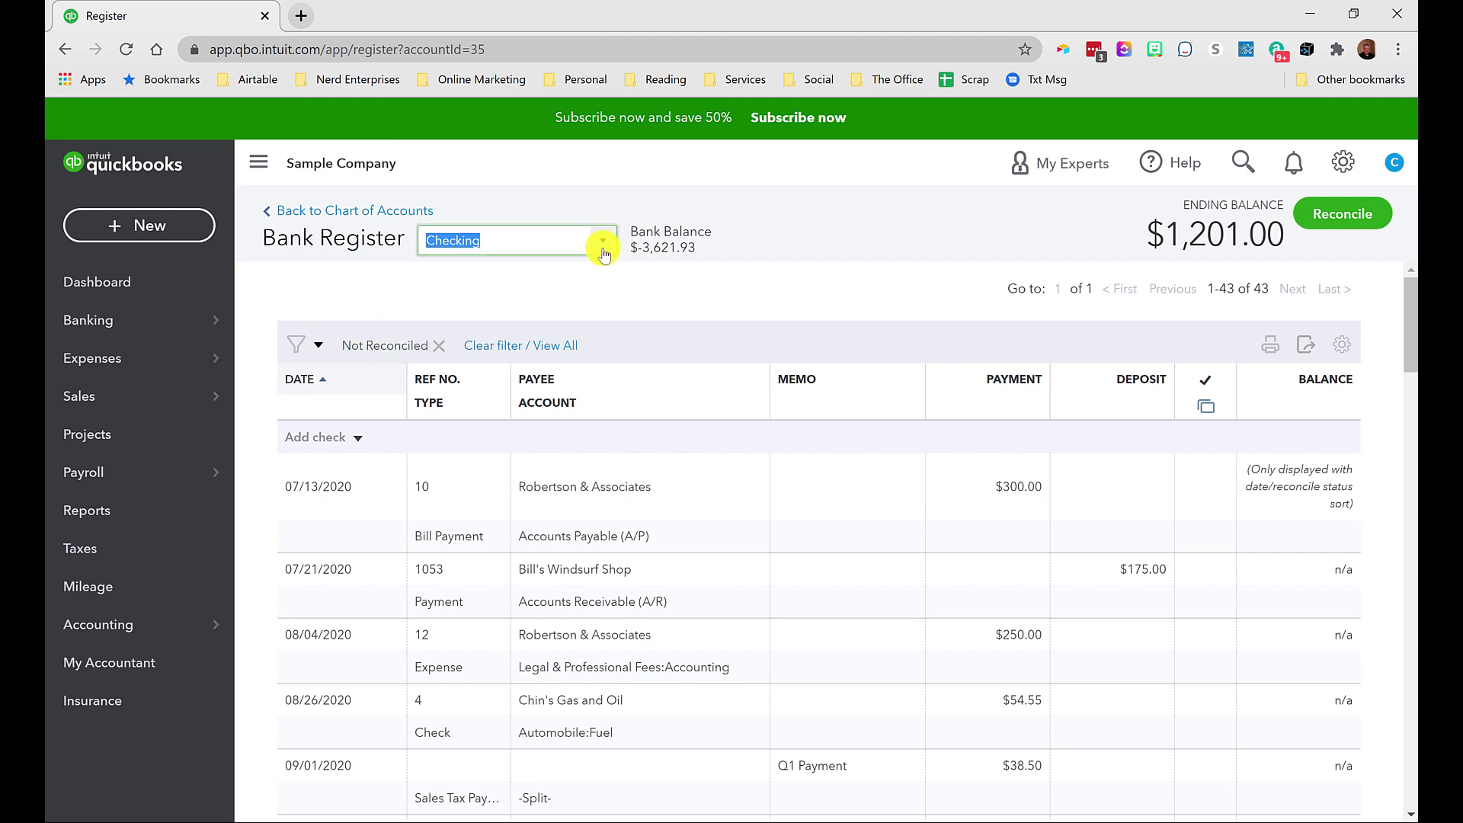
click(445, 315)
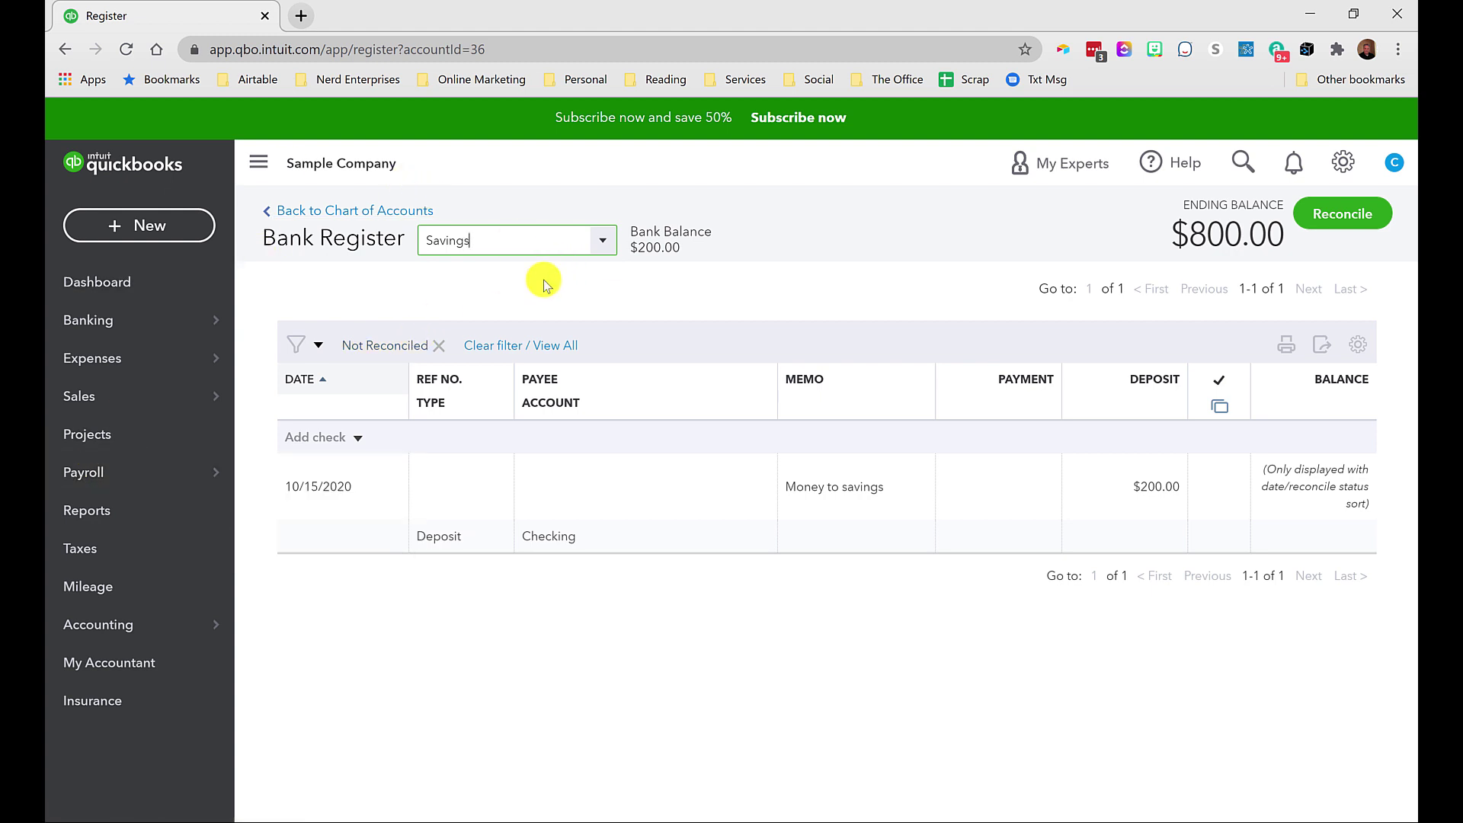
click(437, 347)
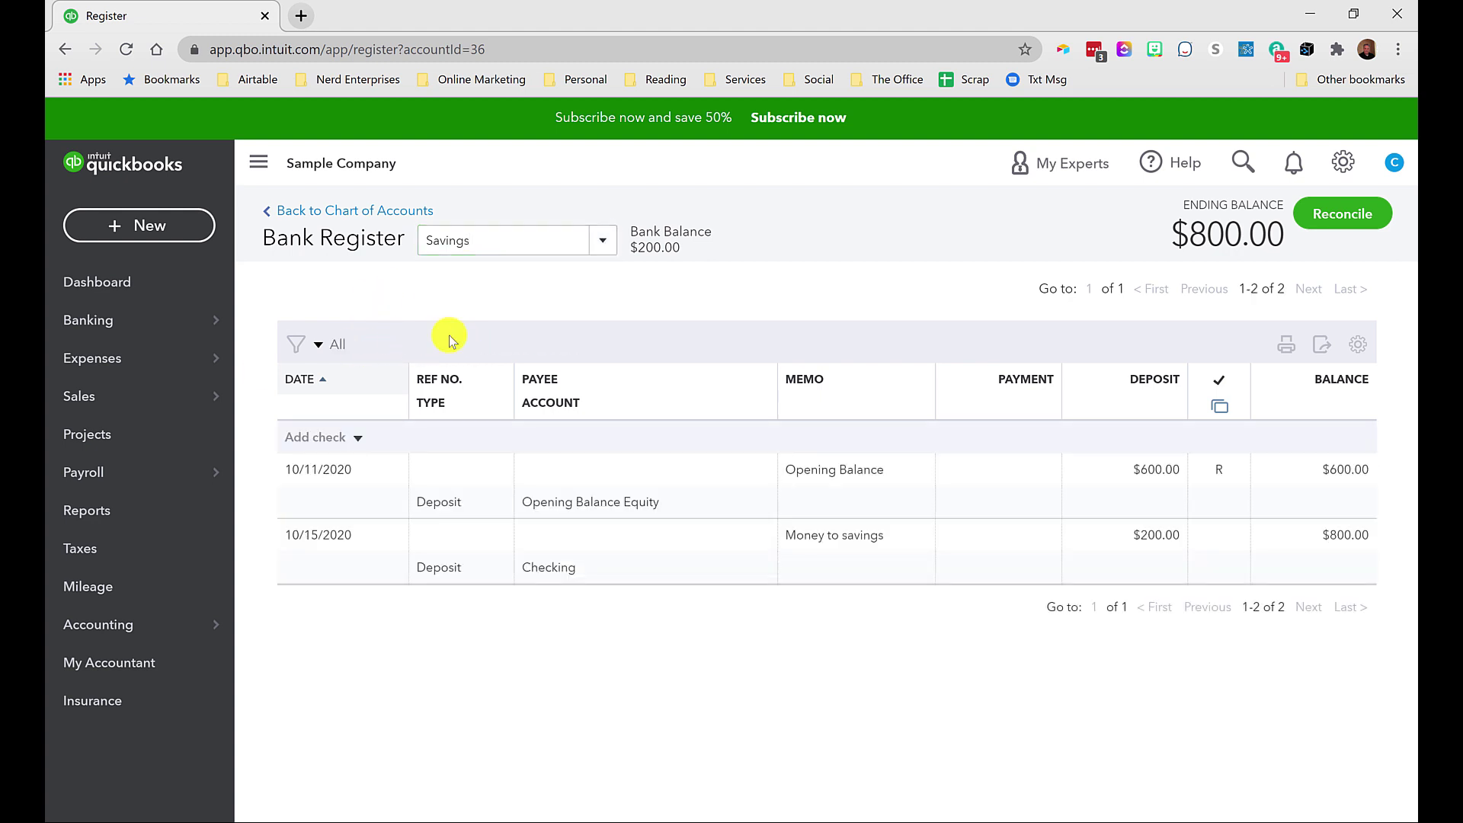
Switch the register back to Checking by typing 'Check' in the account box.
click(556, 239)
text(Checking)
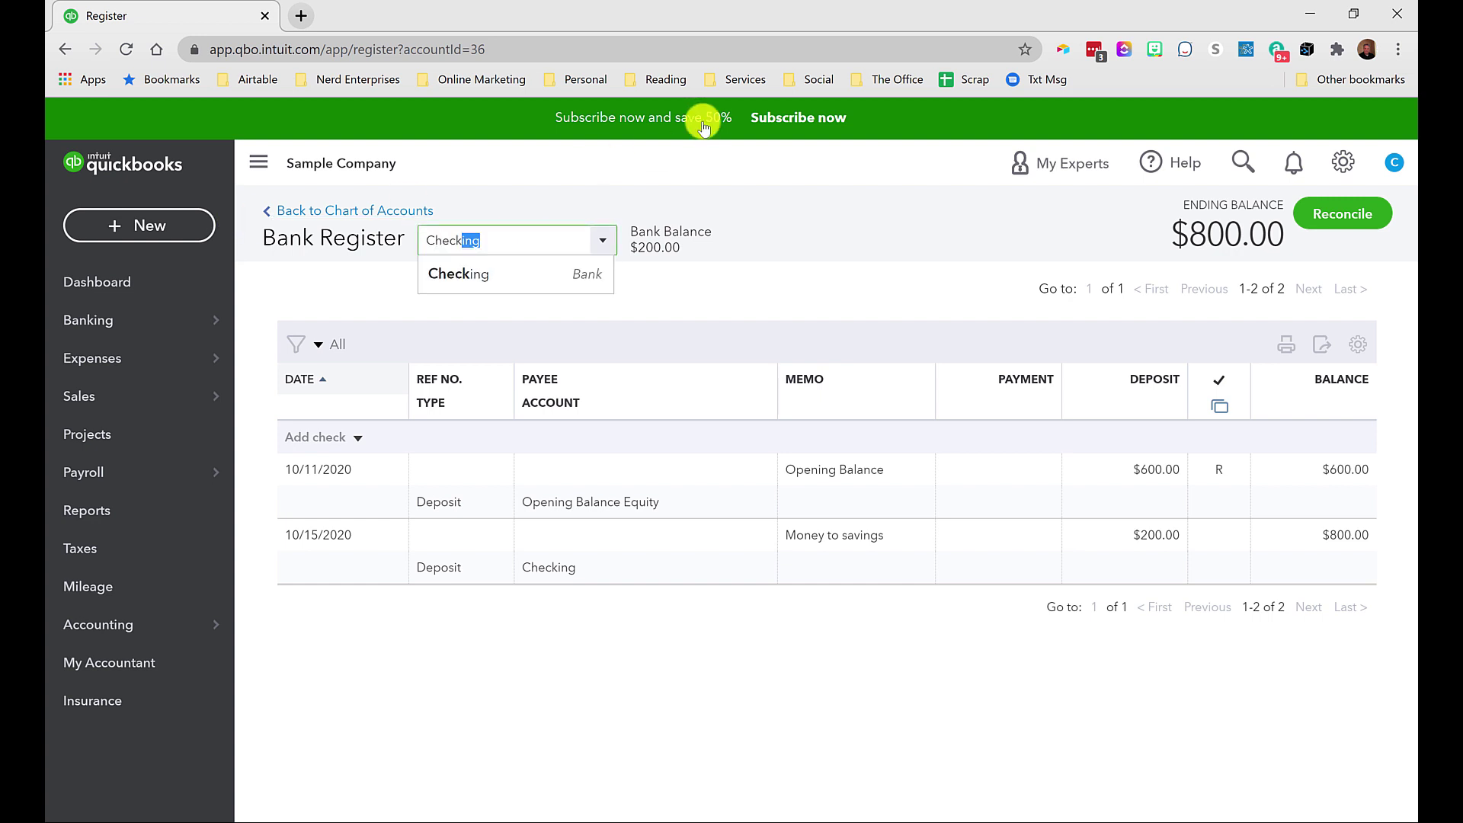
click(443, 286)
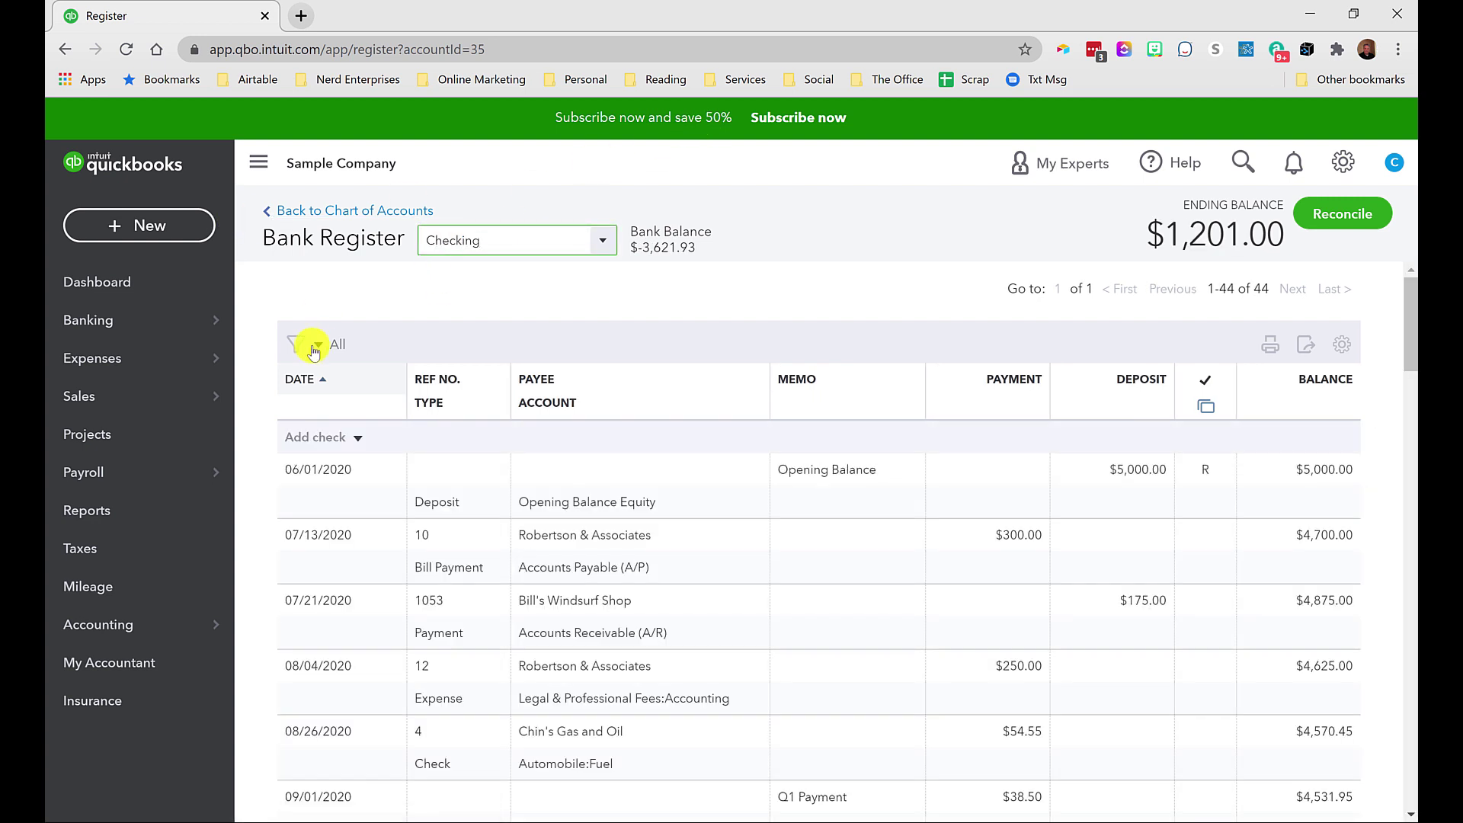
click(312, 347)
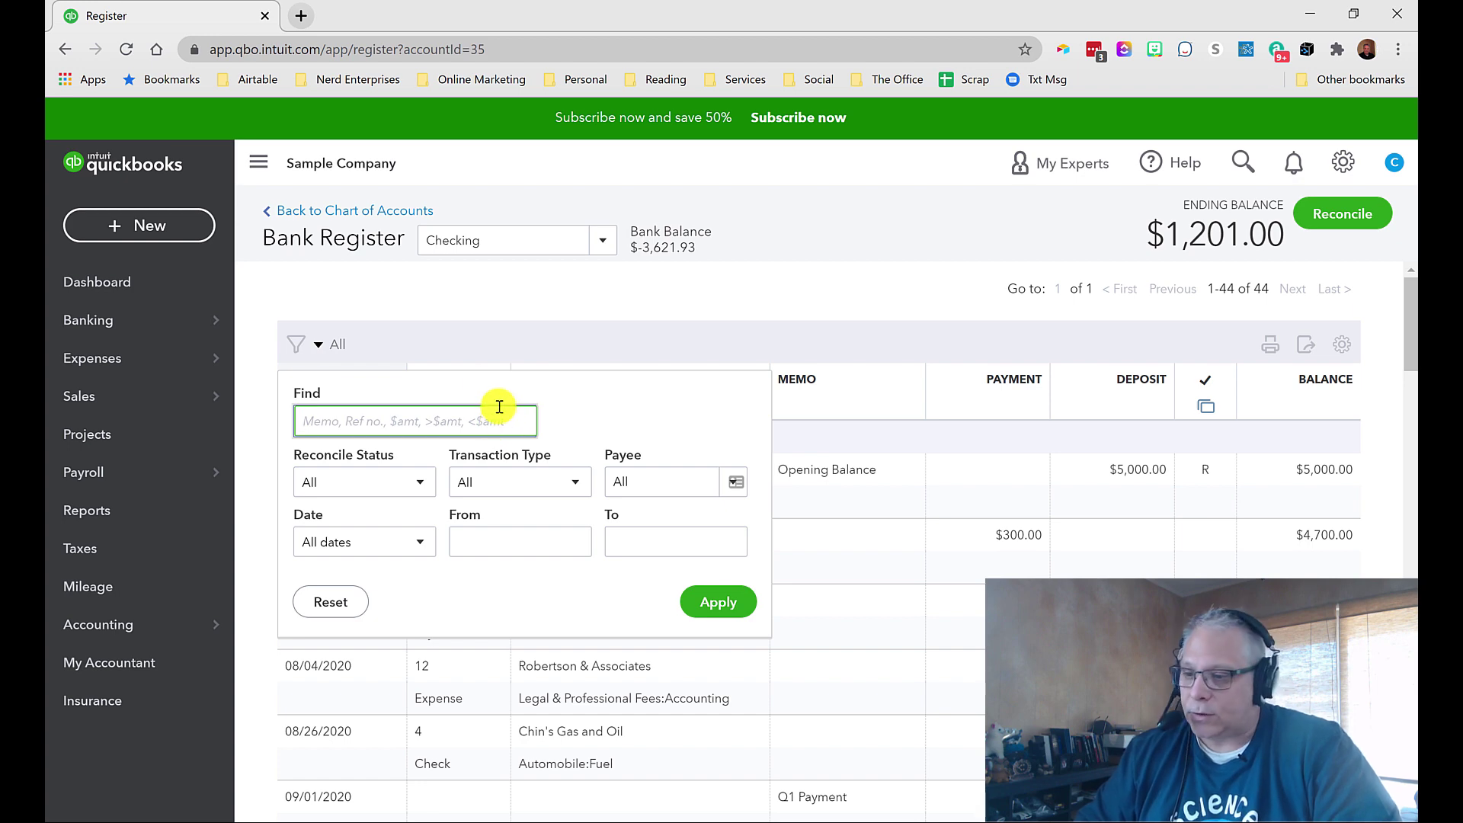
click(531, 484)
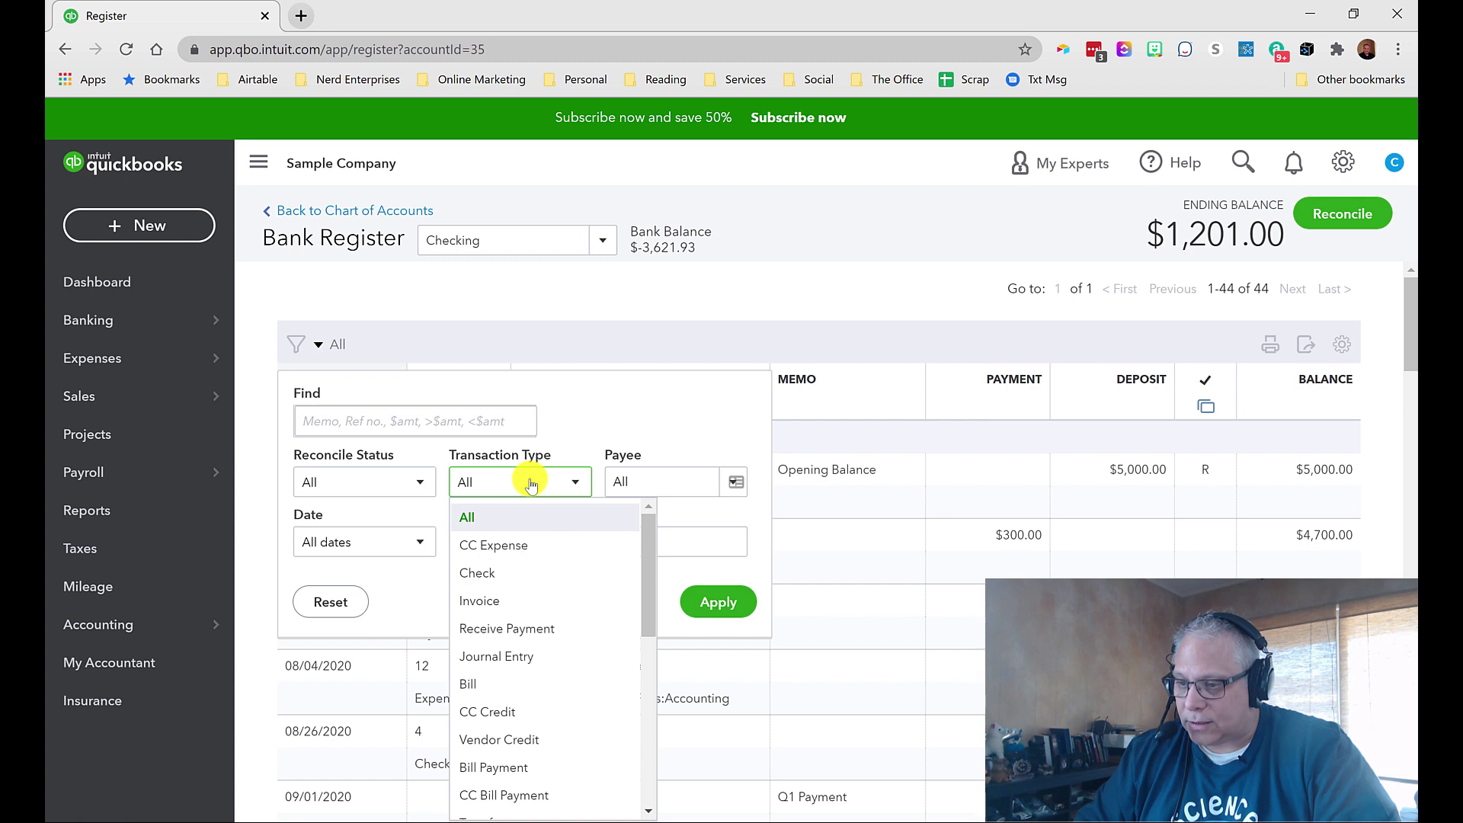
click(531, 486)
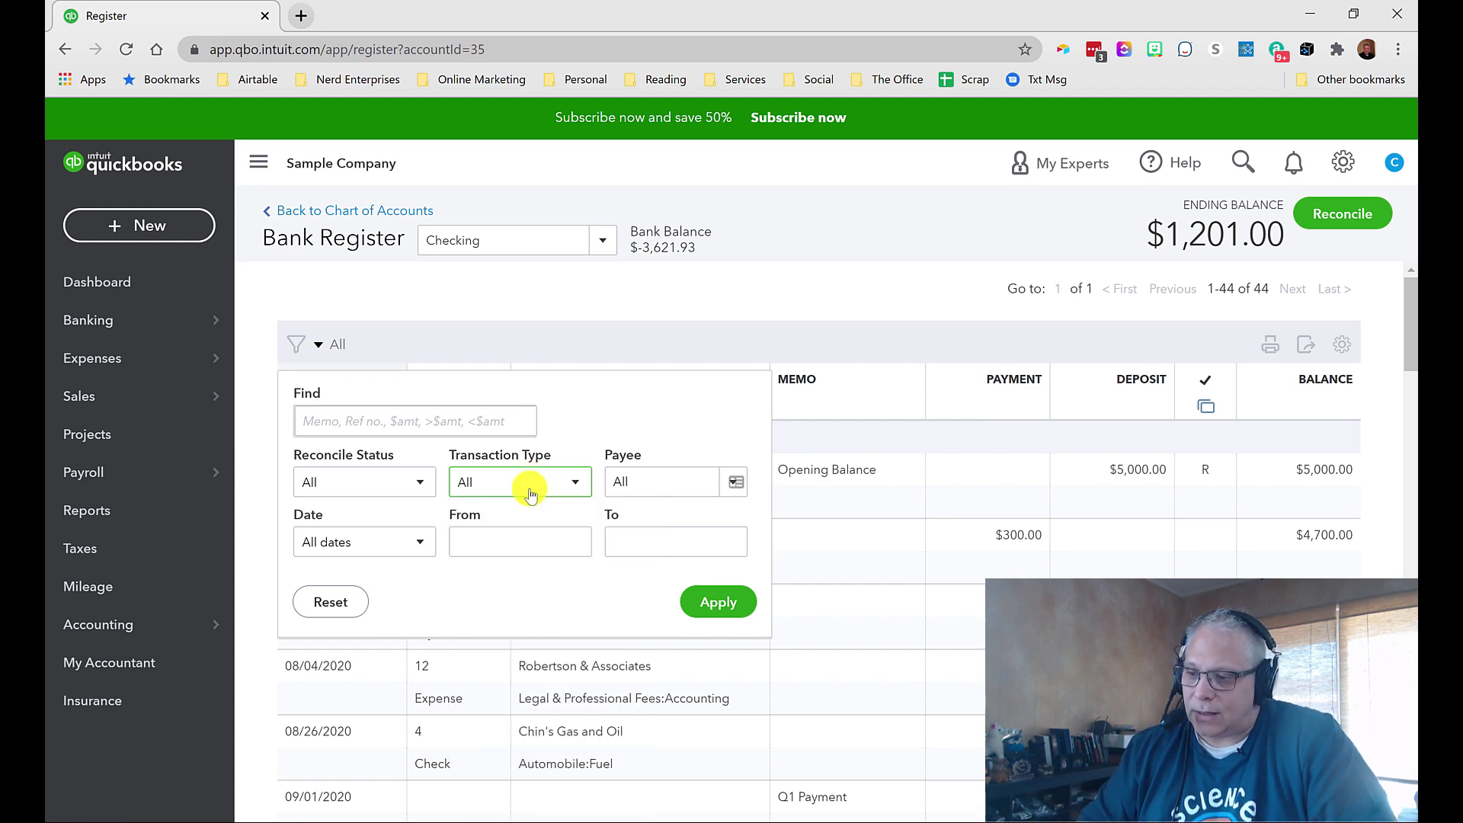
click(562, 483)
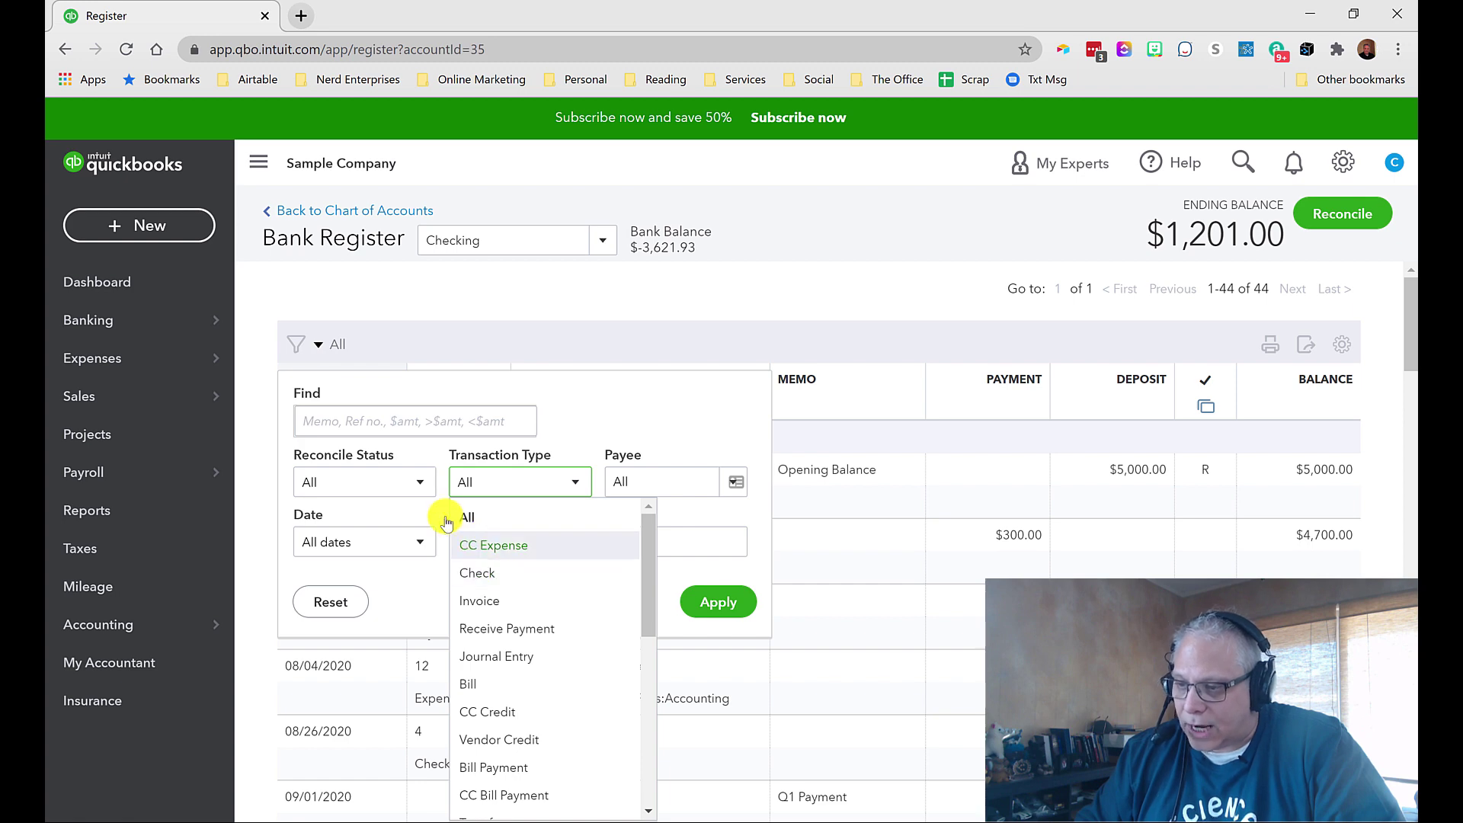
click(643, 413)
click(641, 482)
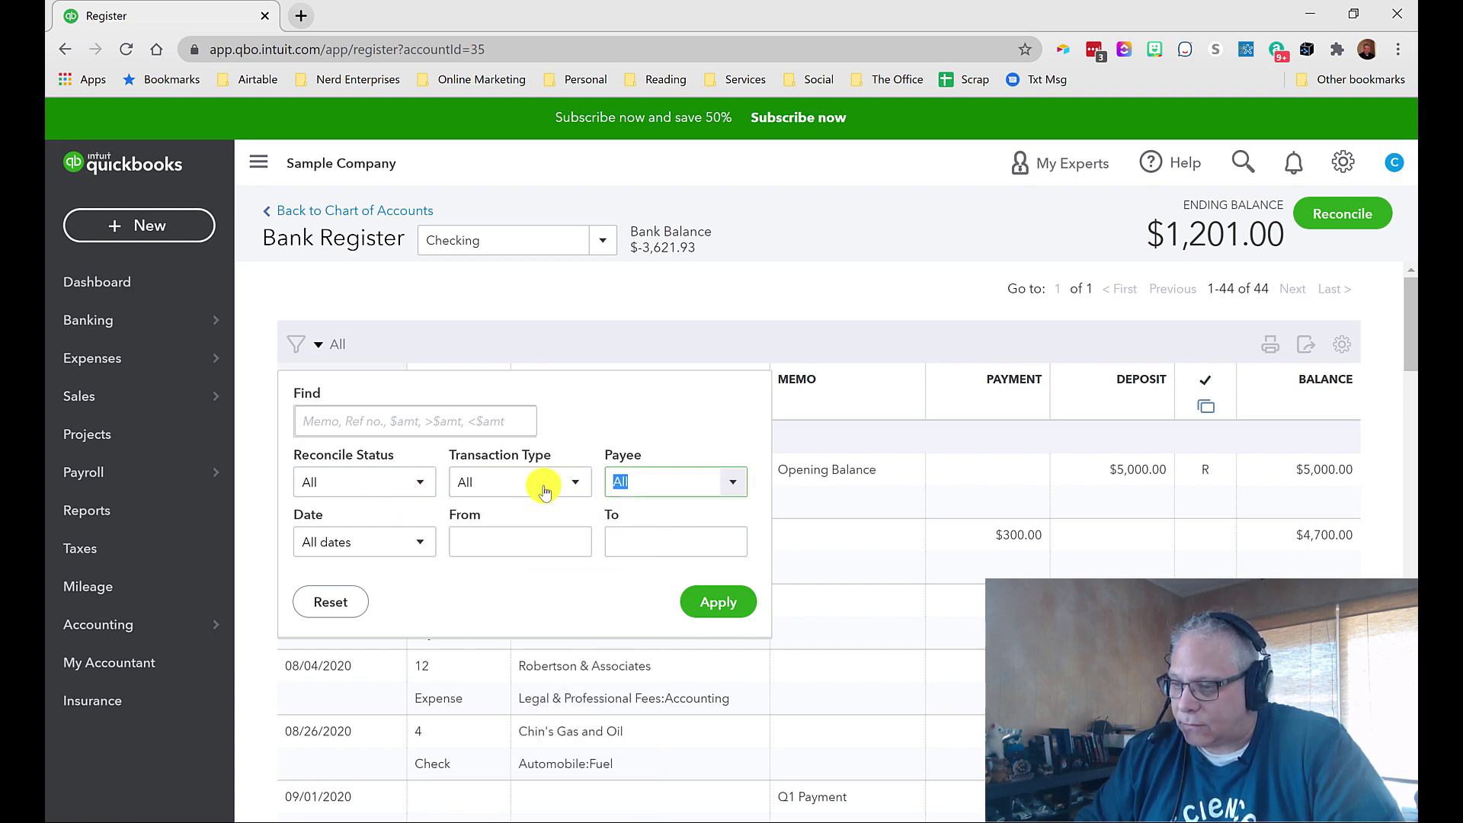
click(479, 540)
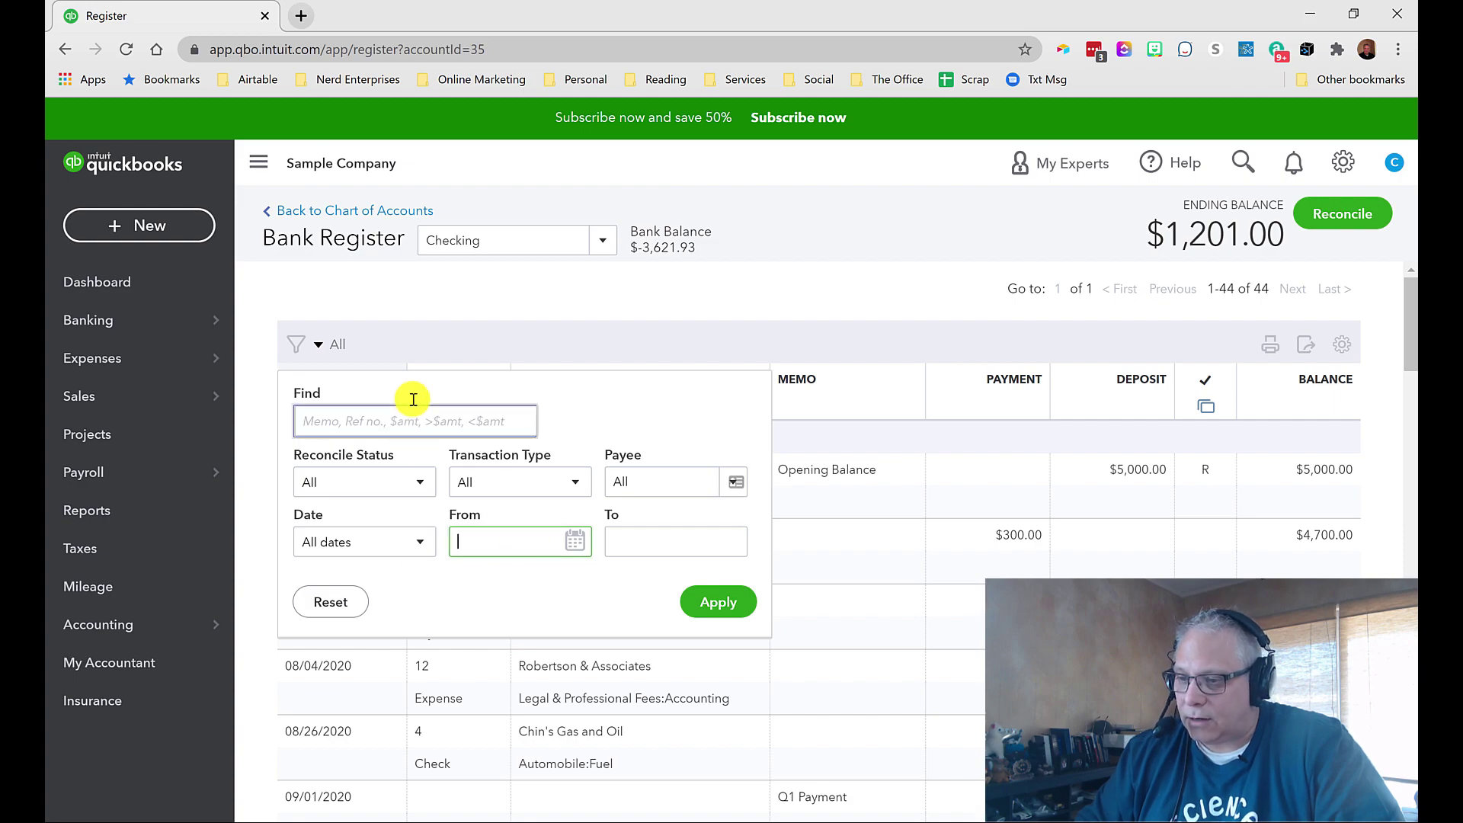
click(299, 344)
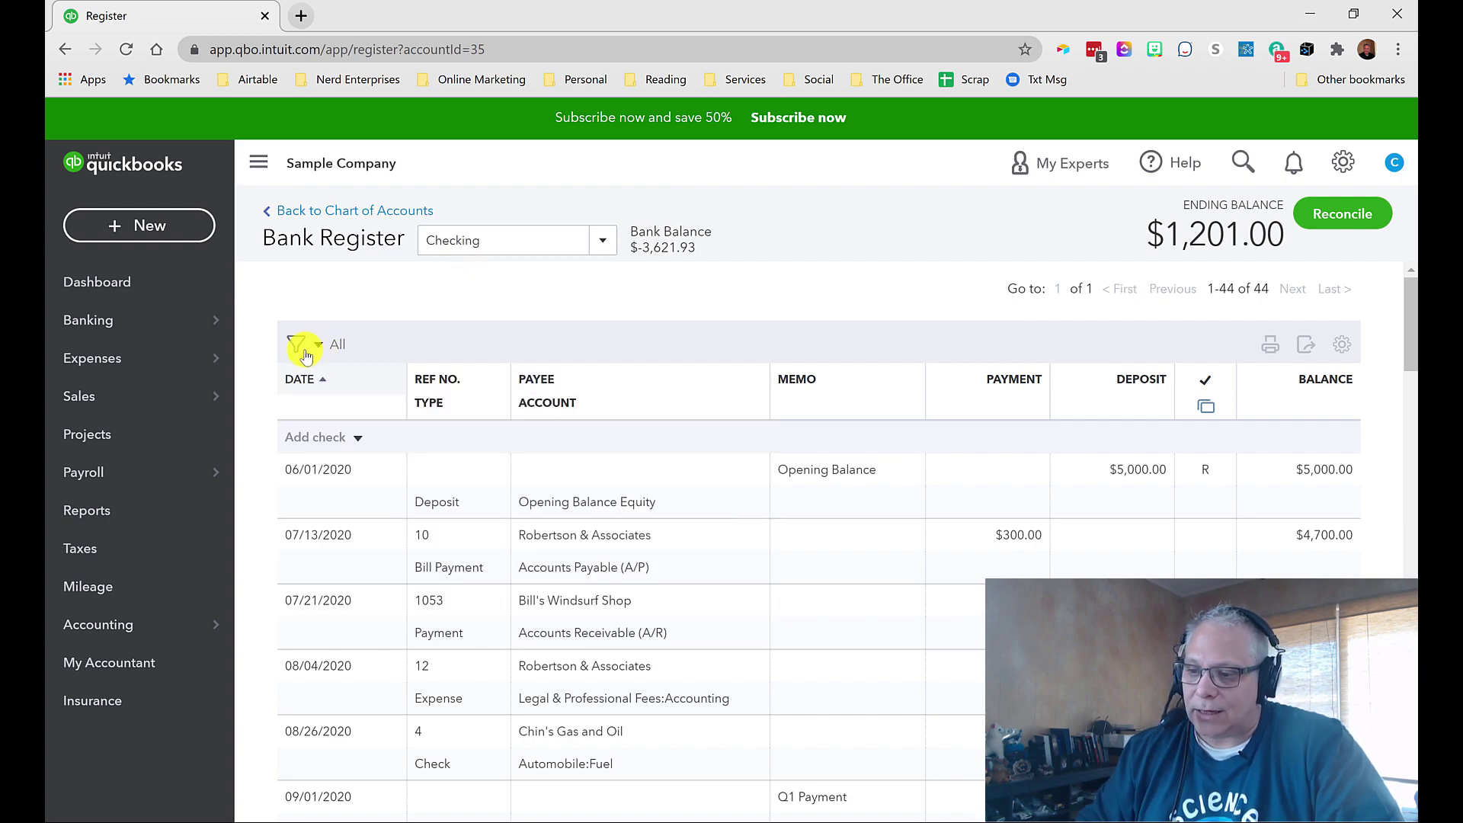